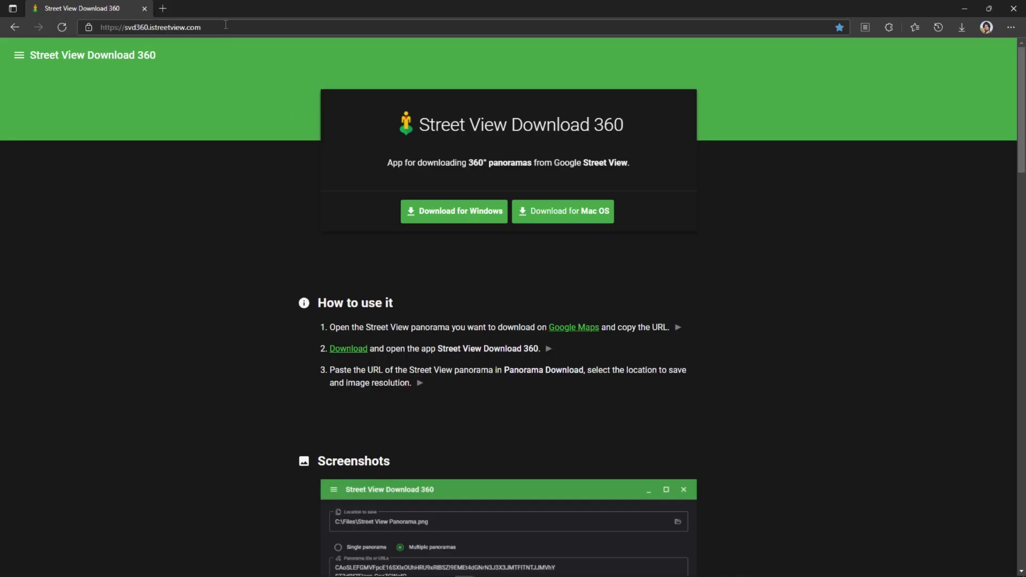
# Download the Windows version of Street View Download 360 and run the downloaded .exe installer.
pyautogui.click(227, 26)
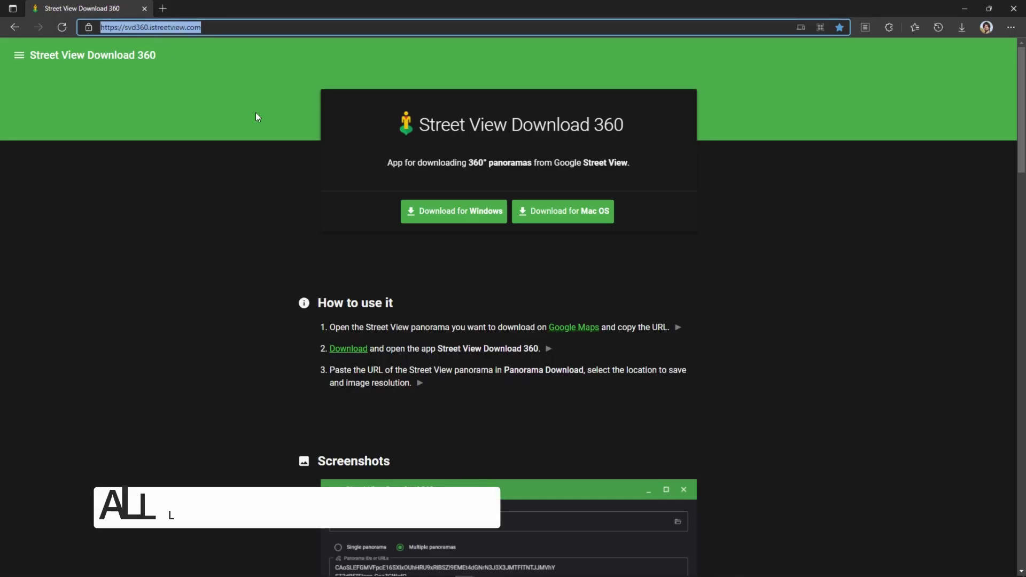
pyautogui.click(459, 213)
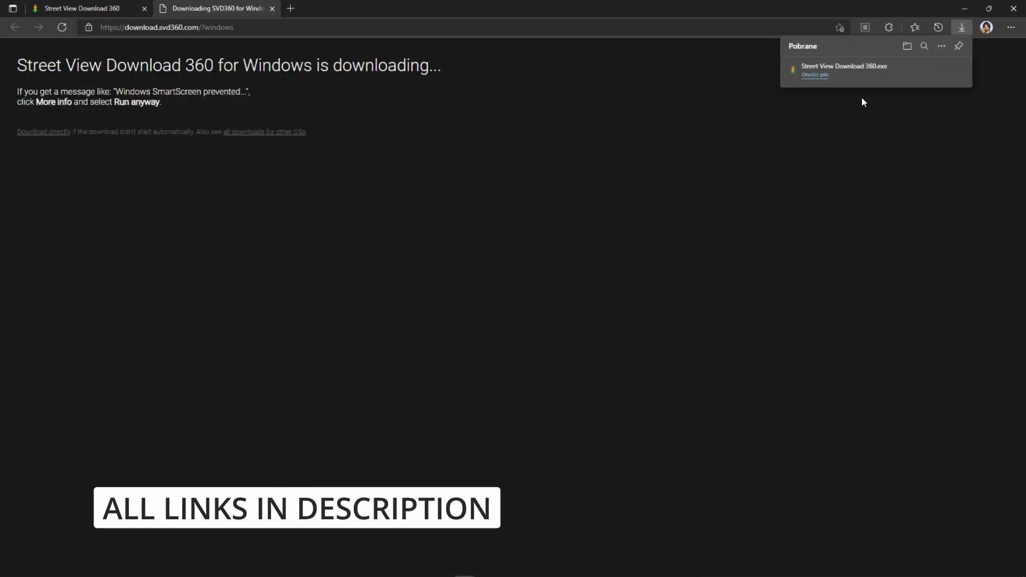
pyautogui.moveTo(911, 70)
pyautogui.click(877, 72)
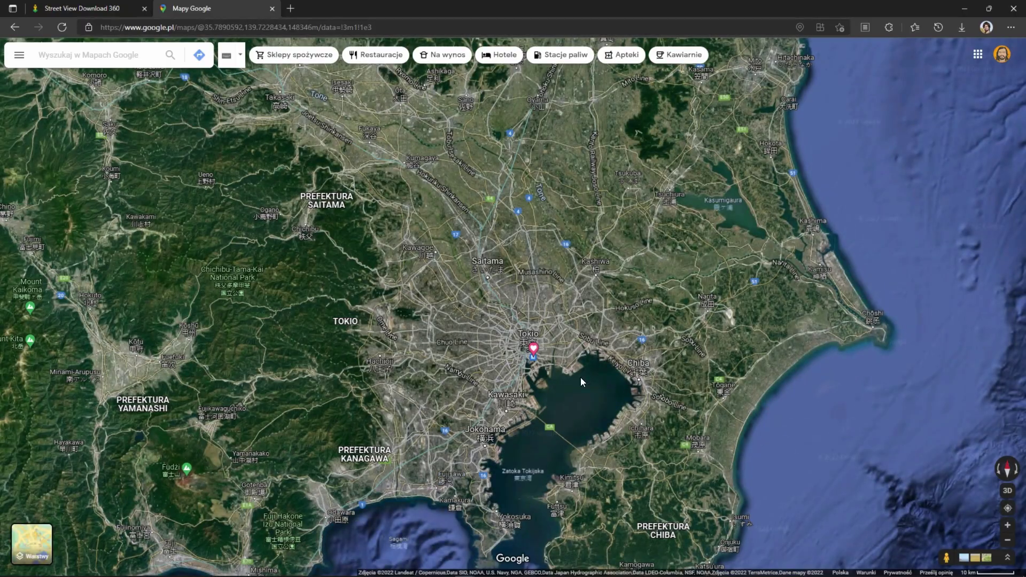
# Zoom into Tokyo, drop into Street View on a Chūō street facing the shed and fence, and select its URL.
pyautogui.scroll(5, 522, 347)
pyautogui.scroll(5, 527, 263)
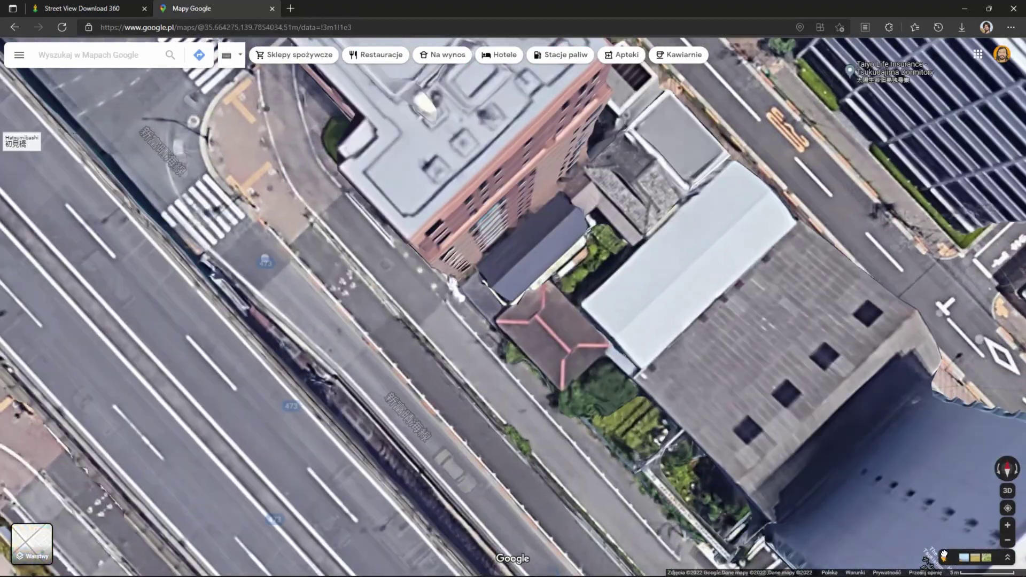
pyautogui.moveTo(946, 557); pyautogui.dragTo(466, 322)
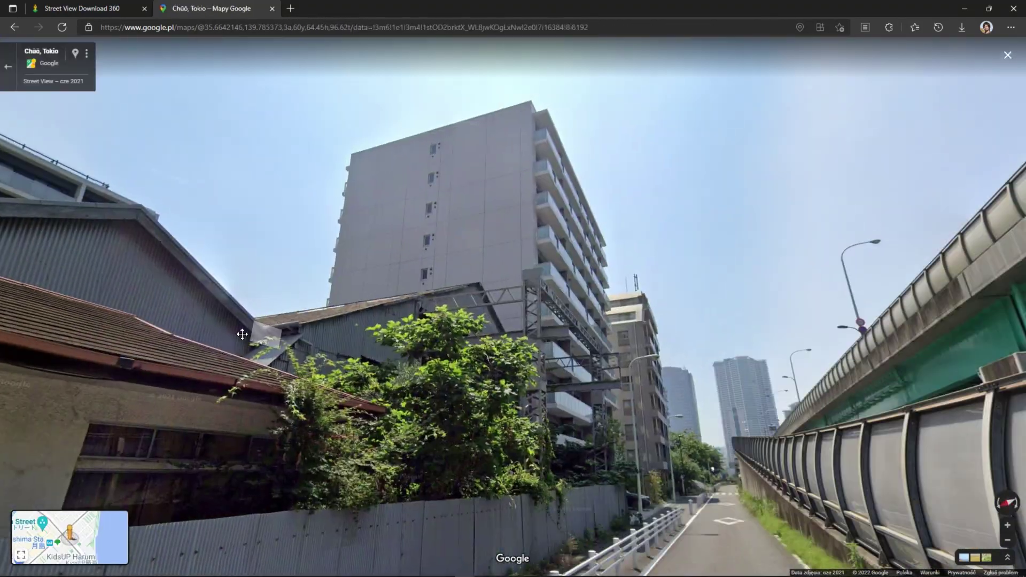
pyautogui.moveTo(242, 334); pyautogui.dragTo(500, 213)
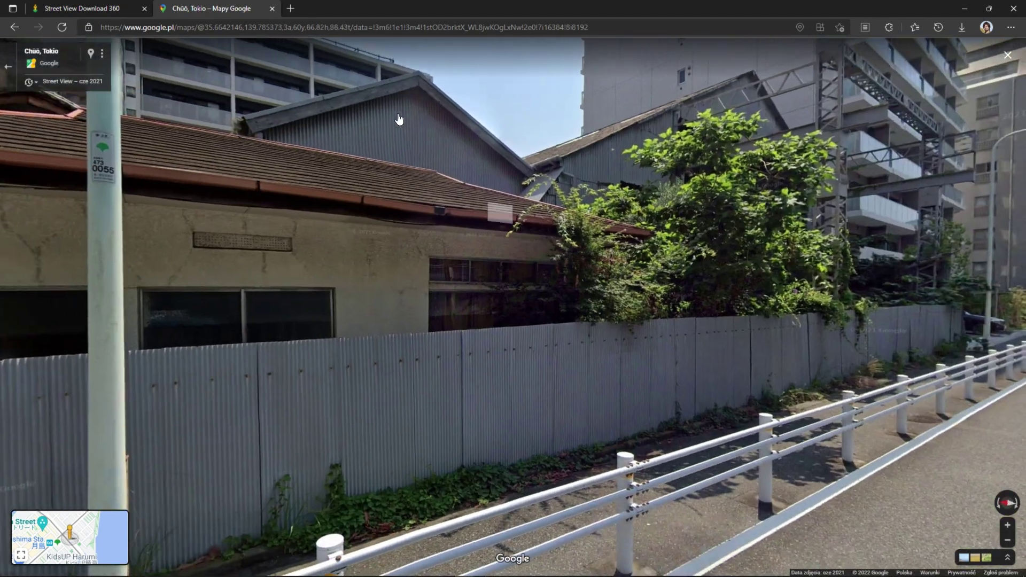
pyautogui.click(379, 28)
pyautogui.hotkey('ctrl', 'c')
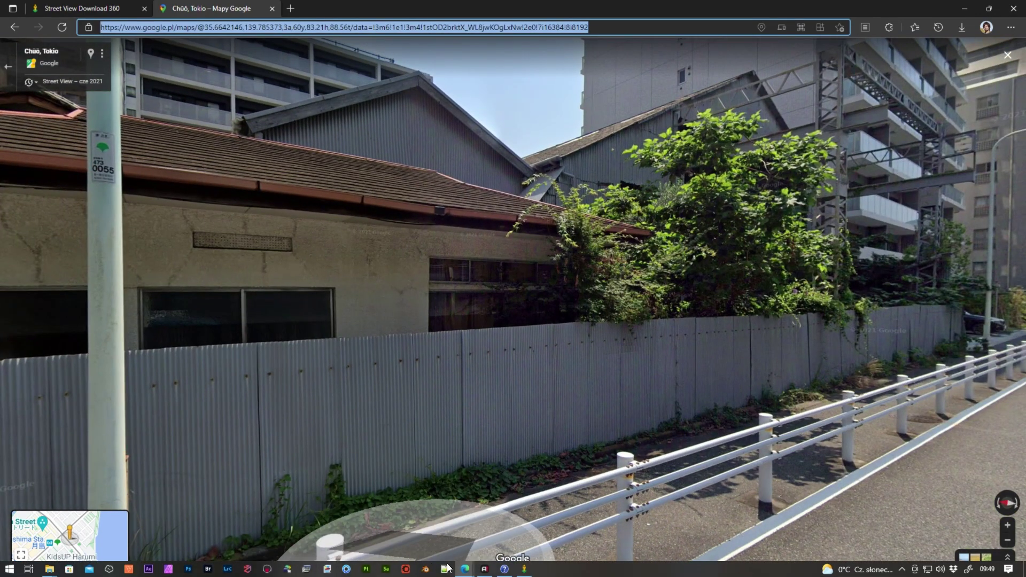
# Set the panorama save location to a new Panorama folder inside Tutorials > Fake HDRi from Google Street View.
pyautogui.click(524, 568)
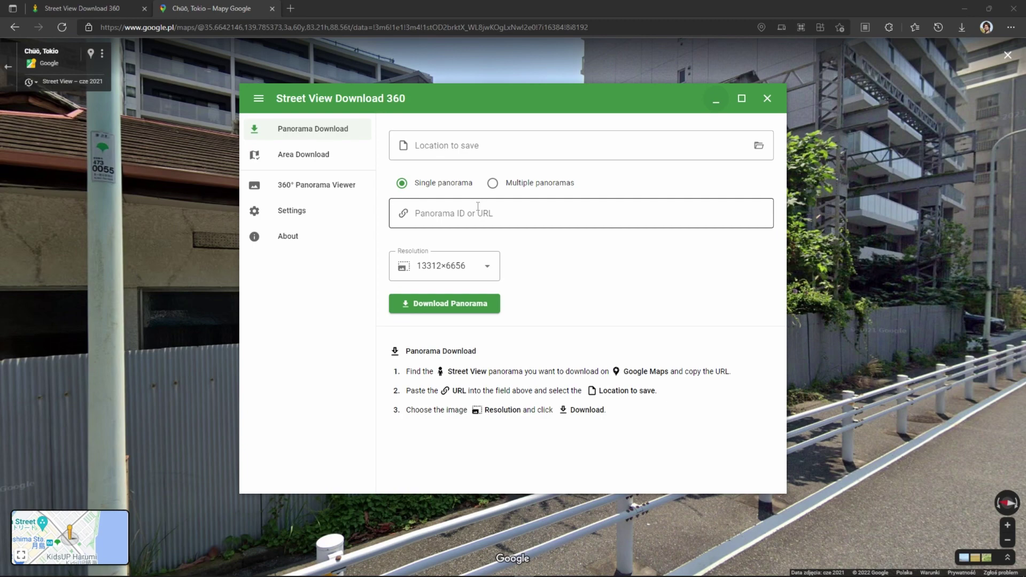
pyautogui.click(759, 148)
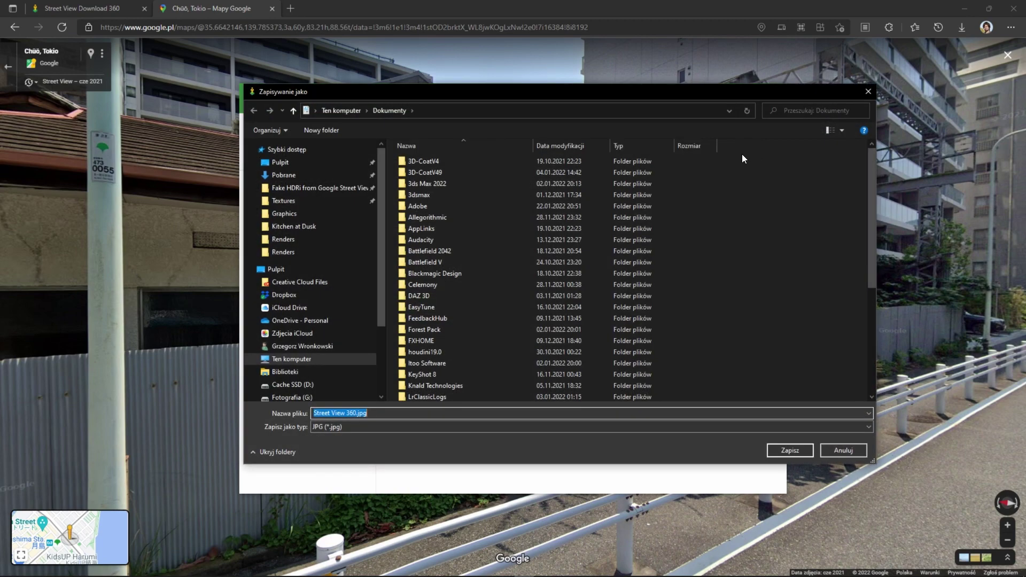
pyautogui.doubleClick(560, 195)
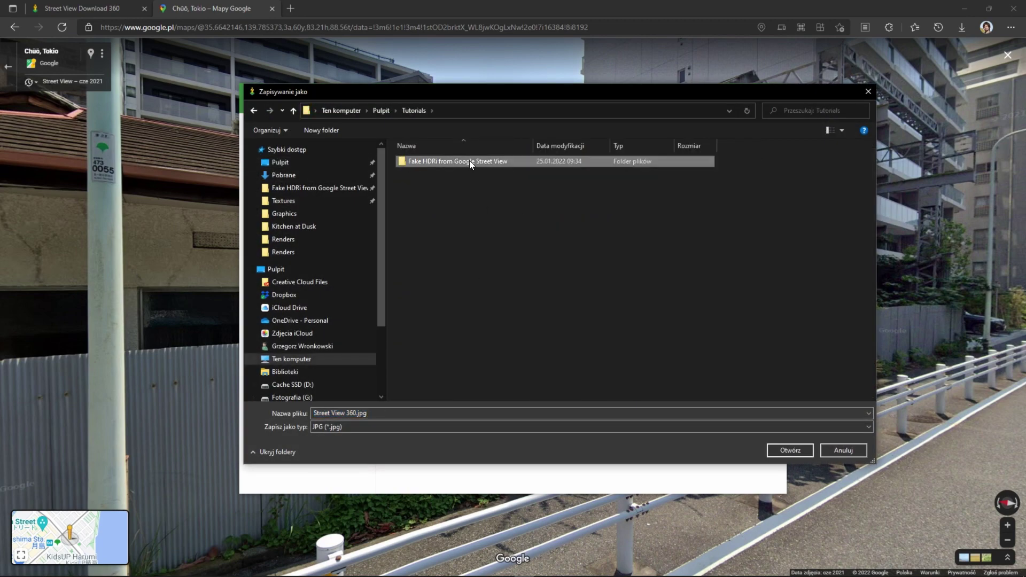
pyautogui.doubleClick(470, 160)
pyautogui.rightClick(527, 325)
pyautogui.moveTo(609, 530)
pyautogui.click(719, 355)
pyautogui.write('Panorama')
pyautogui.press('Return')
pyautogui.press('Return')
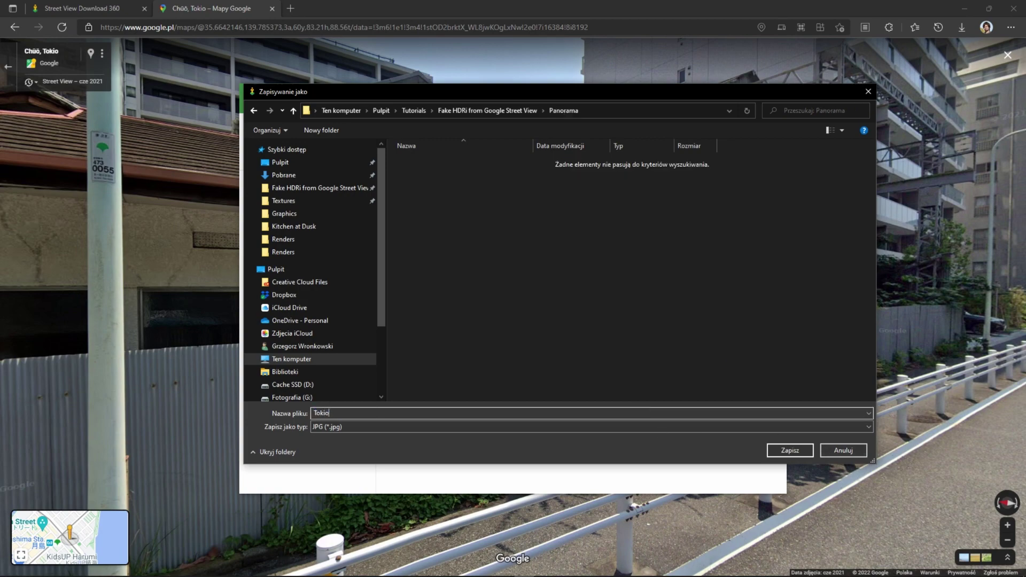
pyautogui.click(794, 451)
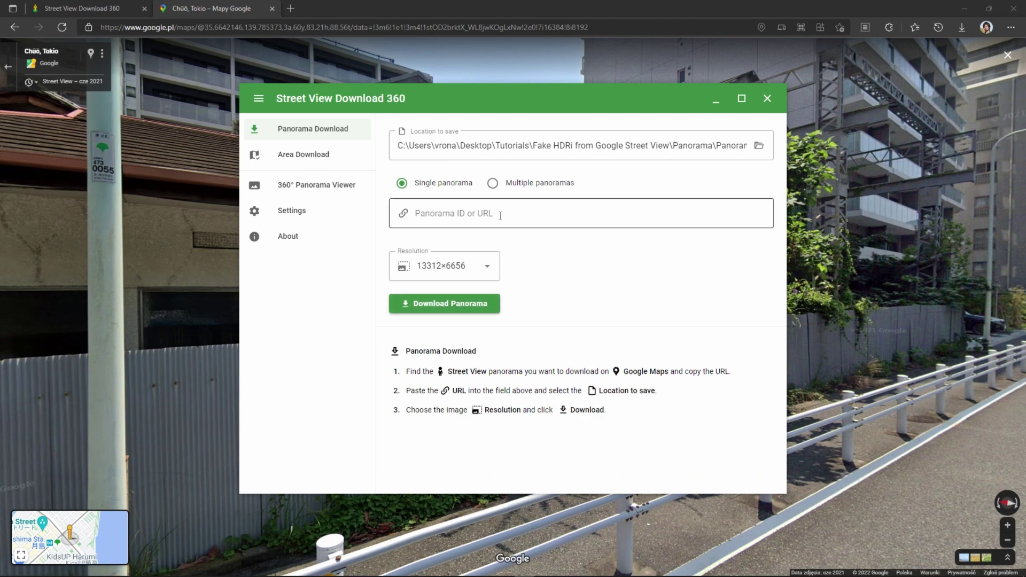
# Paste the Street View URL into the Panorama ID or URL field and download the panorama.
pyautogui.click(500, 215)
pyautogui.hotkey('ctrl', 'v')
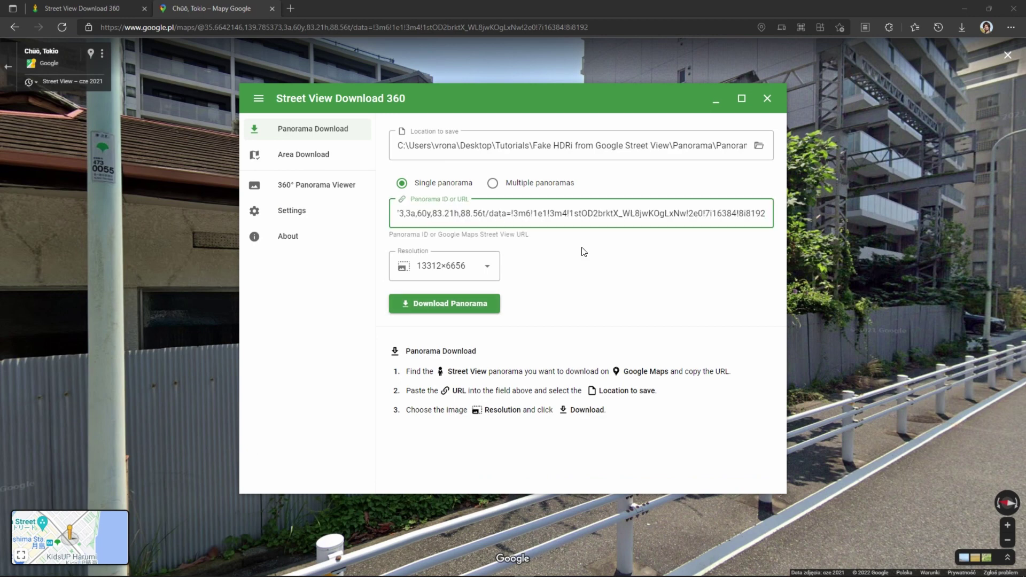
pyautogui.click(583, 251)
pyautogui.click(462, 308)
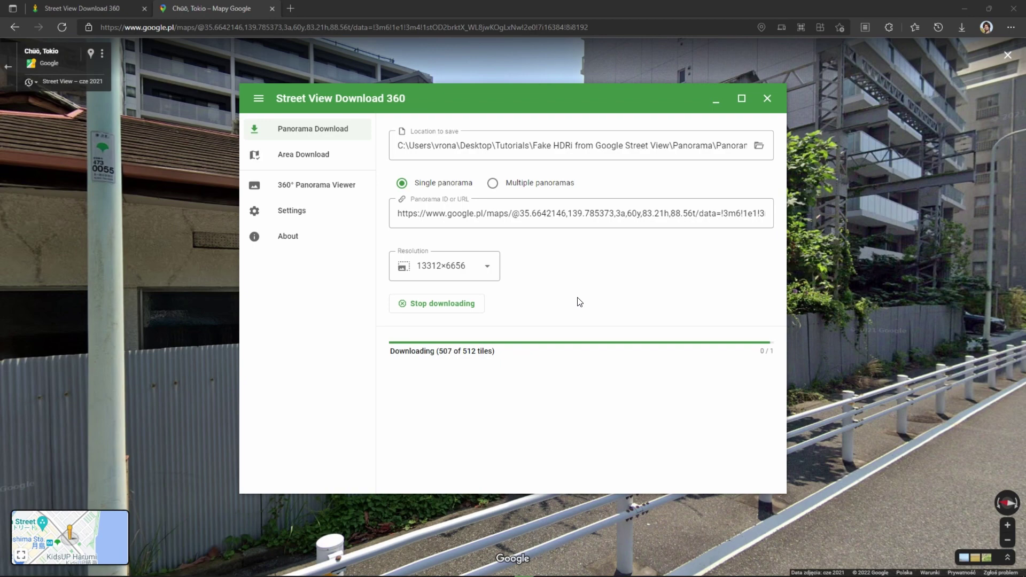
pyautogui.scroll(-5, 577, 300)
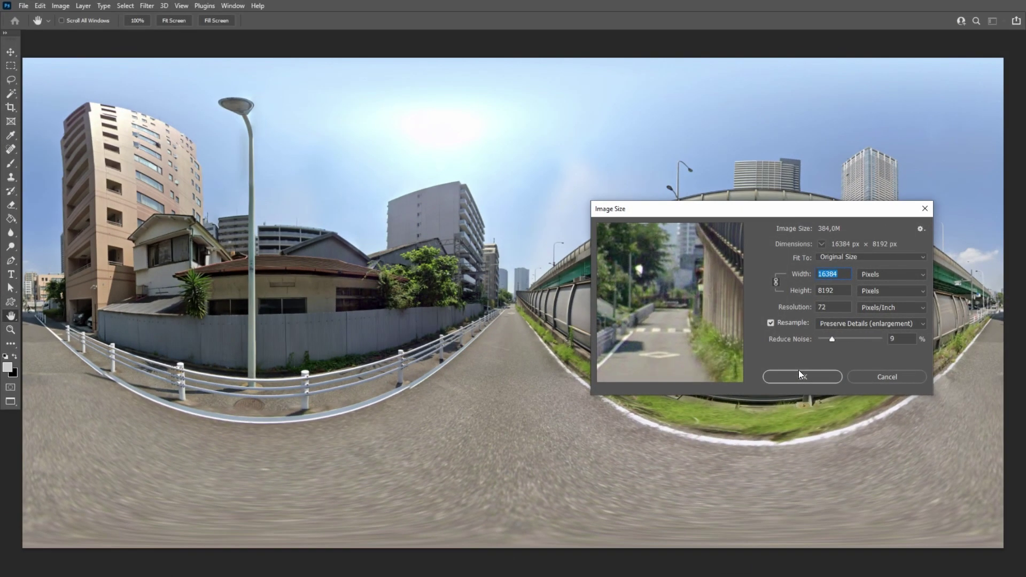
# Confirm the 16384×8192 resize, then raise the panorama's exposure to +1,77 via Image > Adjustments > Exposure.
pyautogui.click(802, 376)
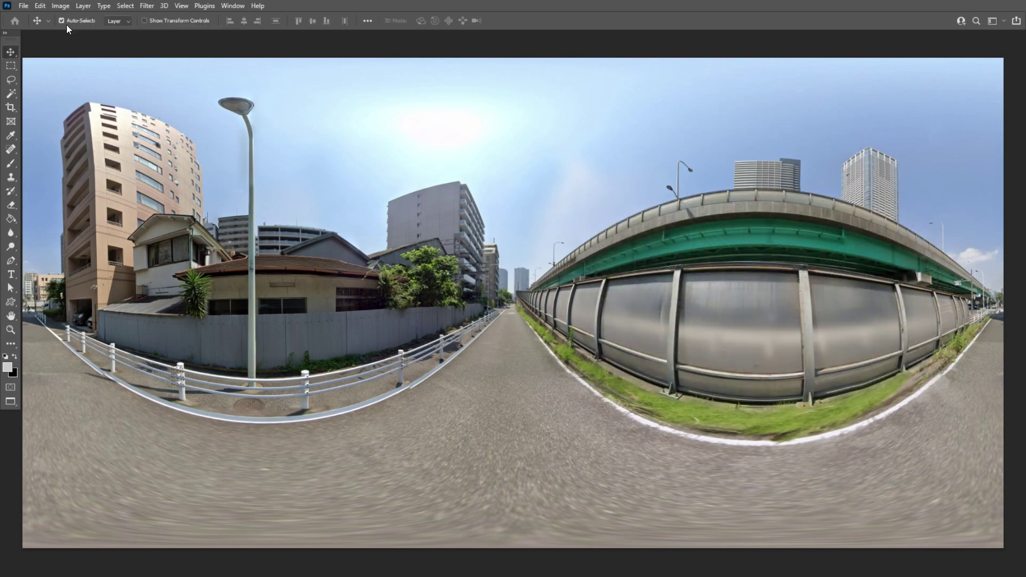
pyautogui.click(60, 5)
pyautogui.moveTo(71, 31)
pyautogui.click(182, 63)
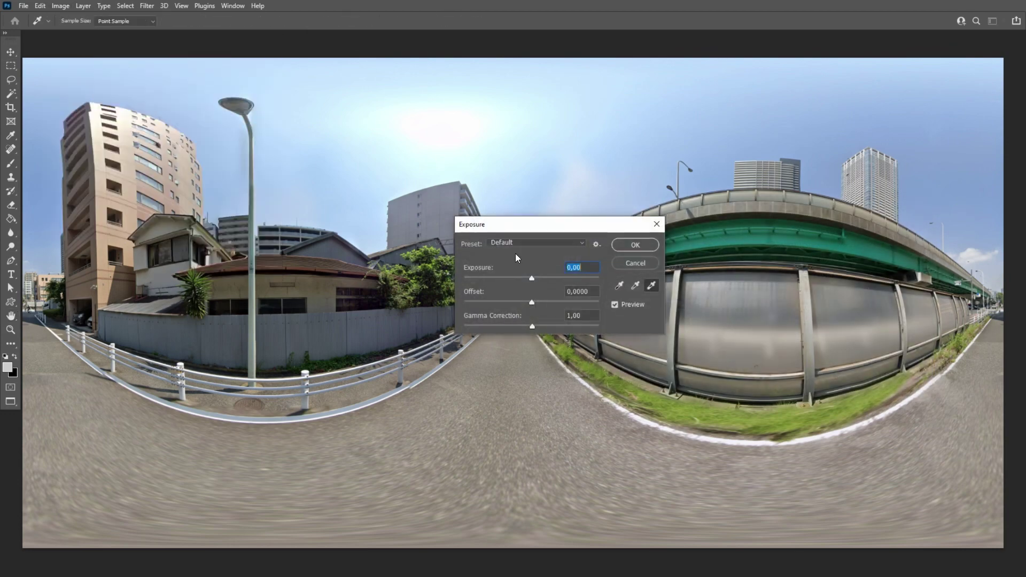
pyautogui.moveTo(515, 225); pyautogui.dragTo(722, 312)
pyautogui.moveTo(737, 365)
pyautogui.mouseDown()
pyautogui.moveTo(704, 367)
pyautogui.moveTo(761, 371)
pyautogui.moveTo(704, 372)
pyautogui.moveTo(737, 372)
pyautogui.mouseUp()
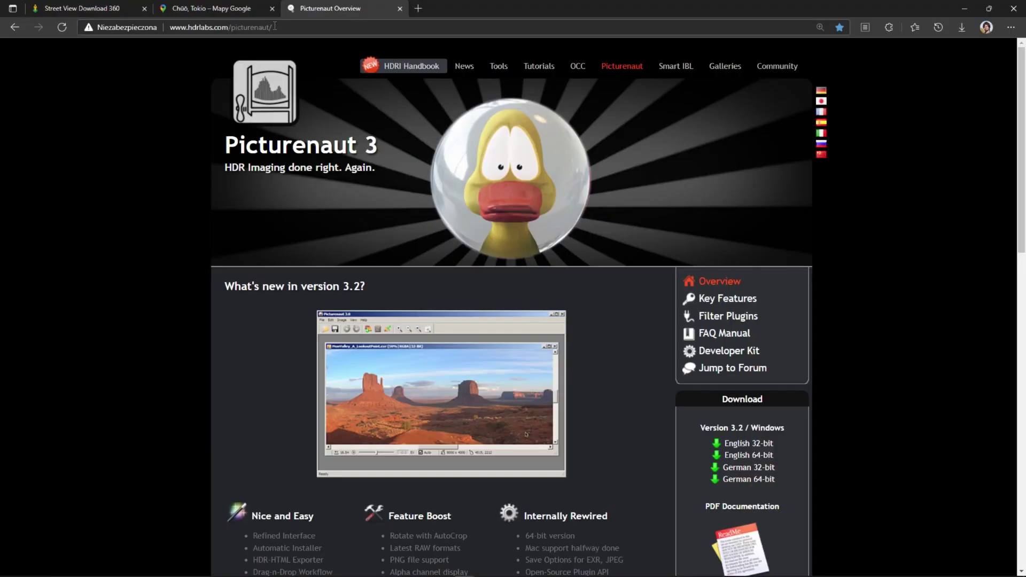
# Download the English 64-bit Picturenaut installer and cancel its setup wizard.
pyautogui.scroll(-2, 761, 209)
pyautogui.click(749, 374)
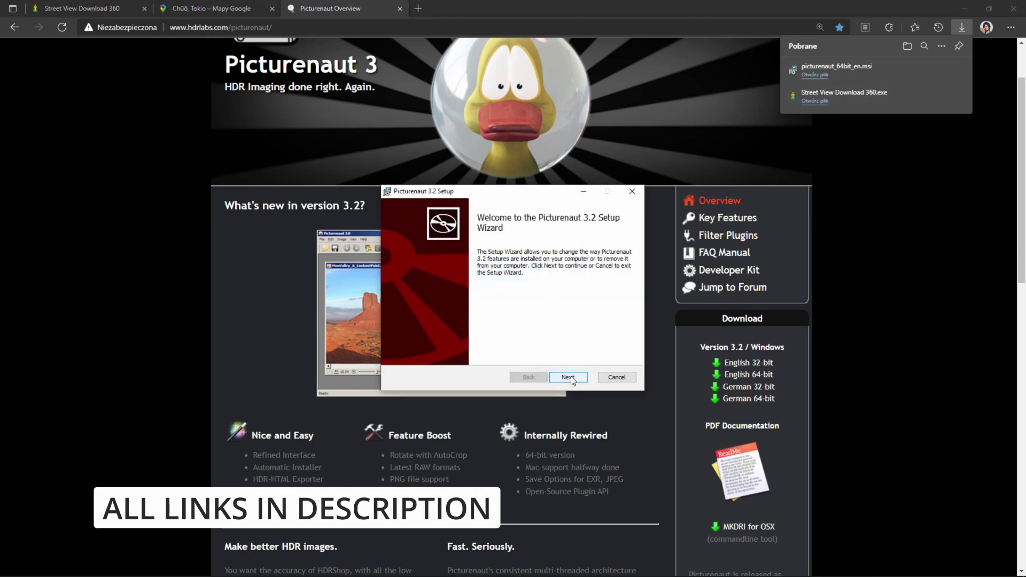
pyautogui.click(571, 376)
pyautogui.click(616, 377)
pyautogui.click(556, 304)
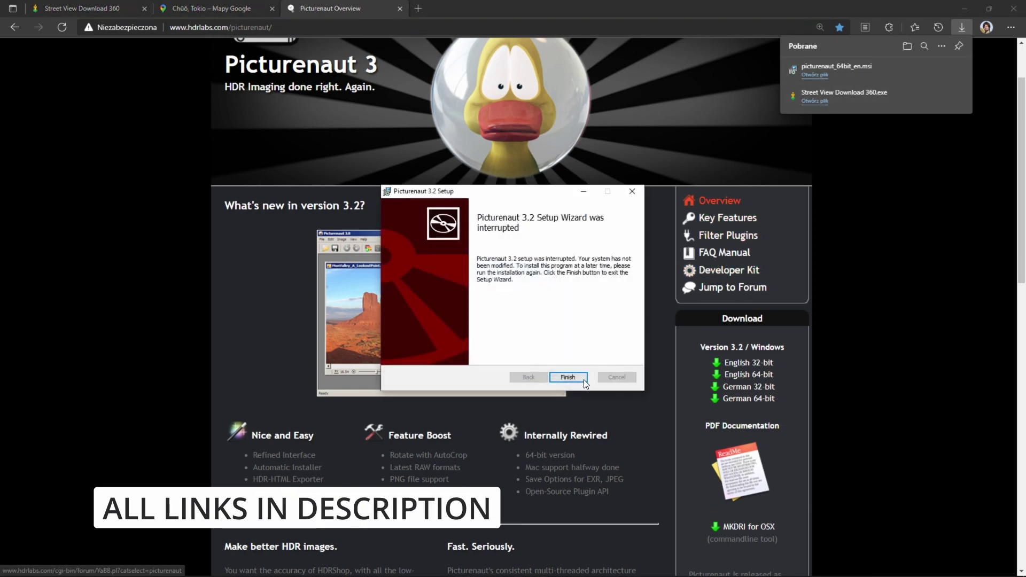
pyautogui.click(583, 379)
# Download the Banty's Toolkit plugin archive from the Filter Plugins page.
pyautogui.scroll(-3, 771, 411)
pyautogui.scroll(3, 799, 310)
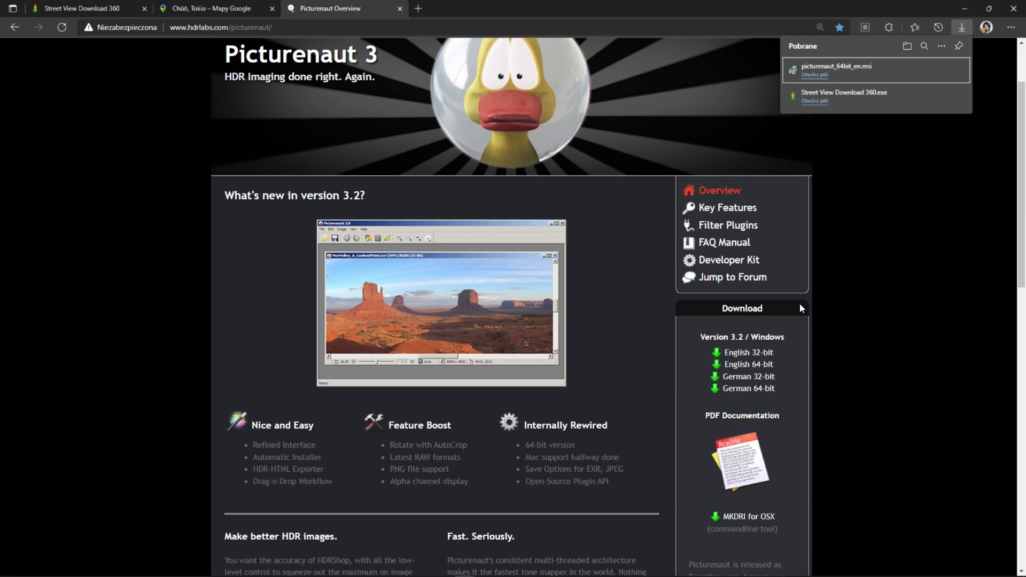
pyautogui.click(753, 237)
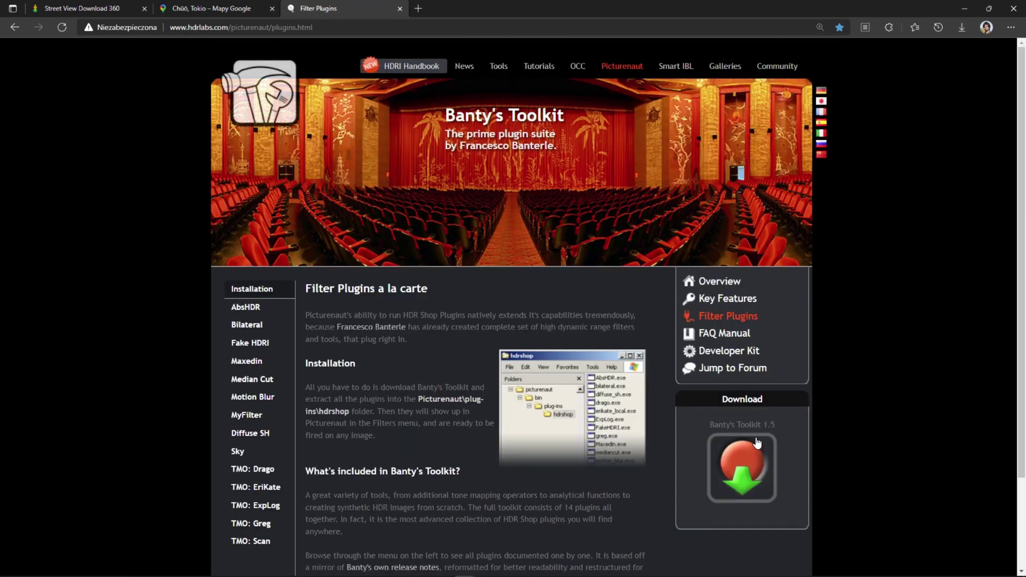
pyautogui.click(743, 469)
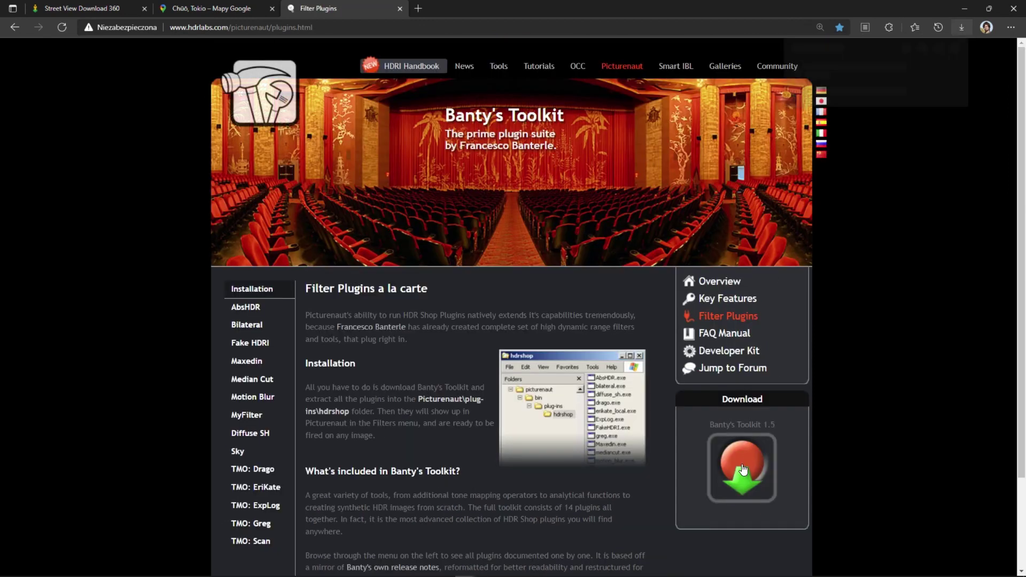
# Extract the downloaded plugins.zip archive in the Downloads folder.
pyautogui.click(925, 72)
pyautogui.rightClick(427, 230)
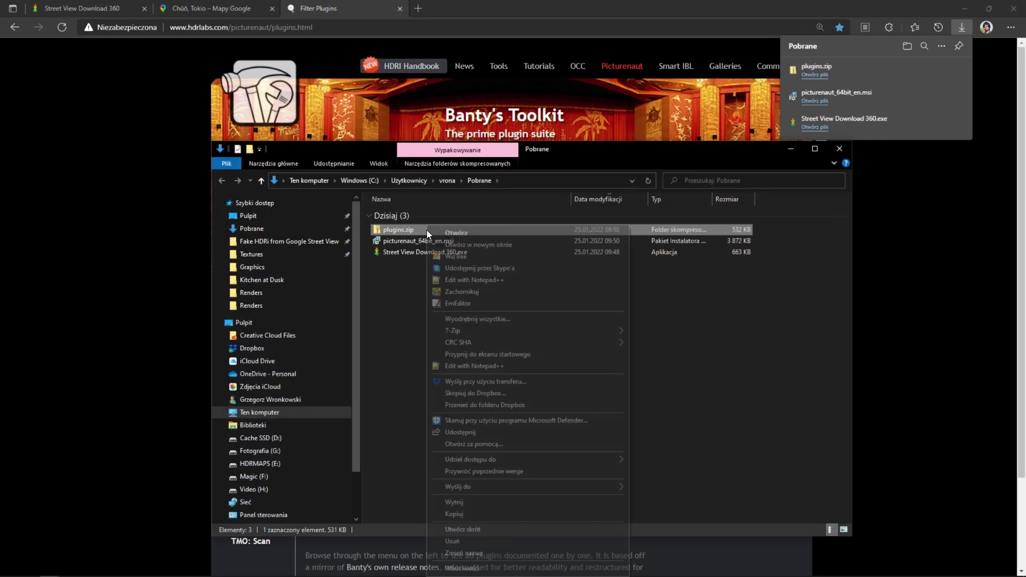
pyautogui.moveTo(576, 334)
pyautogui.click(705, 367)
# In a second Explorer window, open C:\Program Files\Picturenaut\plug-ins\hdrshop.
pyautogui.press('super+e')
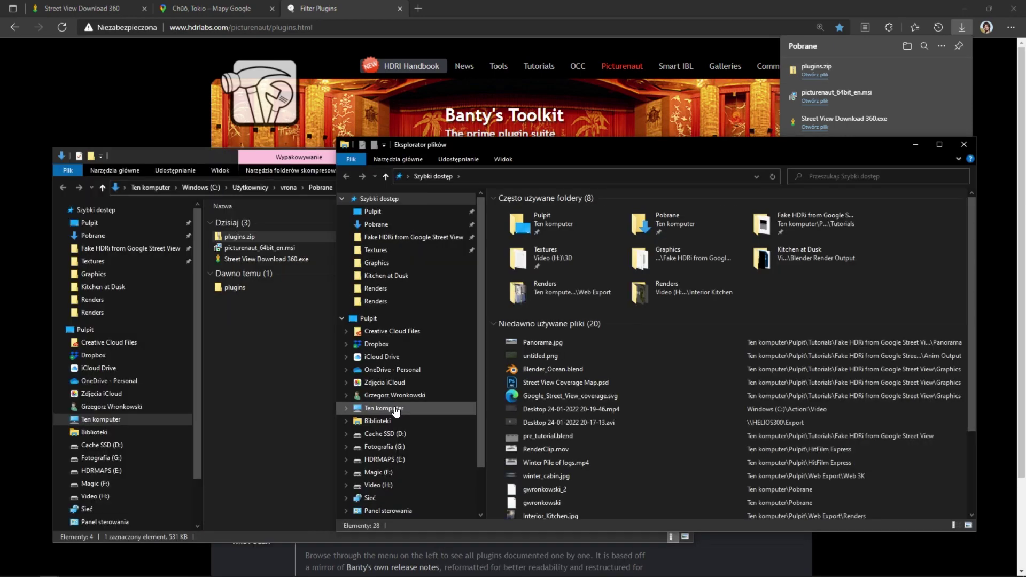
pyautogui.click(396, 409)
pyautogui.doubleClick(550, 320)
pyautogui.doubleClick(549, 336)
pyautogui.scroll(-8, 552, 332)
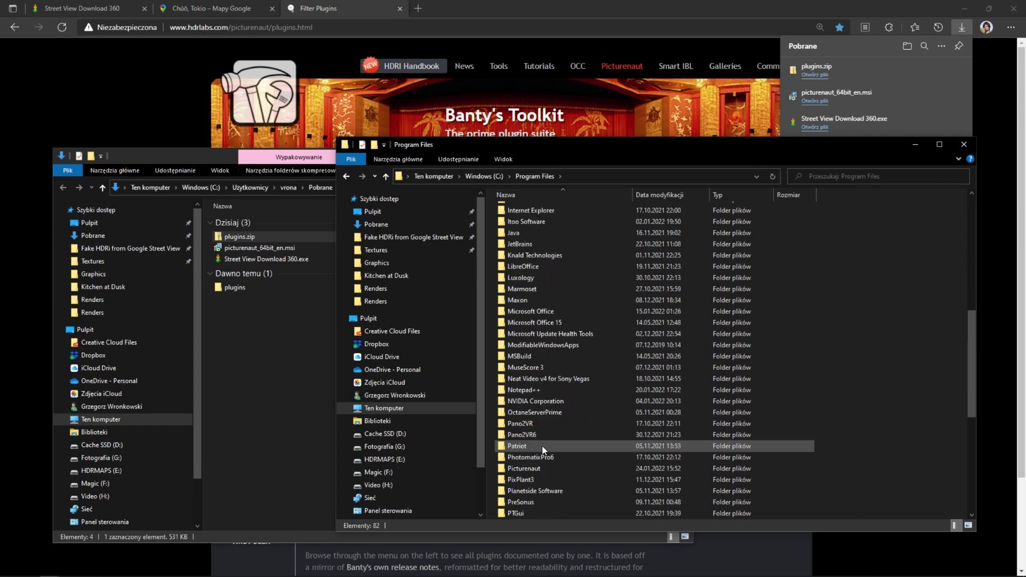
pyautogui.scroll(-2, 542, 445)
pyautogui.doubleClick(542, 468)
pyautogui.doubleClick(540, 222)
pyautogui.doubleClick(530, 221)
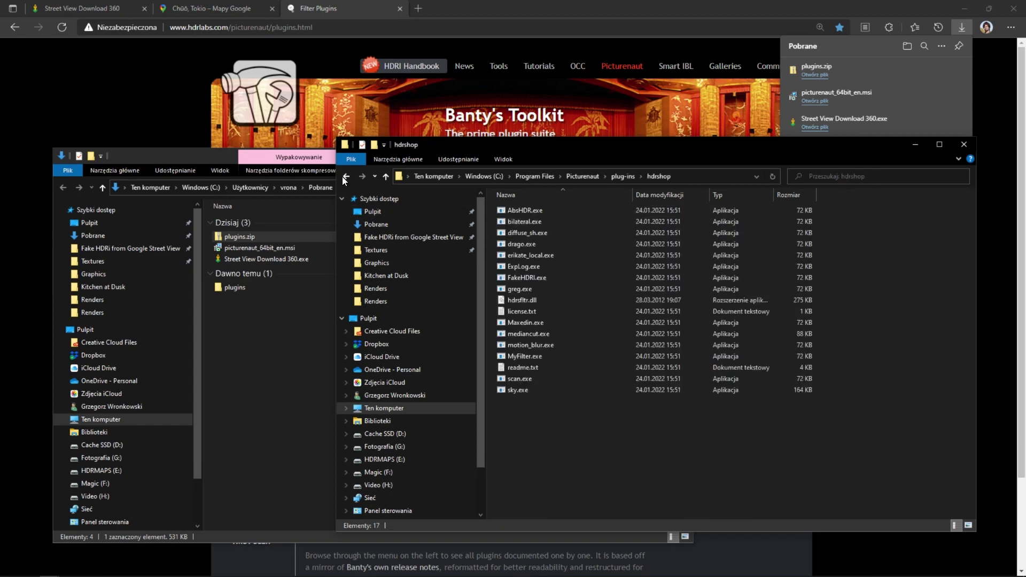
# Compare the 16 extracted plugin files with the hdrshop folder, close both windows, and return to Picturenaut.
pyautogui.click(171, 209)
pyautogui.doubleClick(229, 287)
pyautogui.moveTo(493, 155); pyautogui.dragTo(377, 153)
pyautogui.moveTo(210, 417); pyautogui.dragTo(134, 214)
pyautogui.click(885, 353)
pyautogui.click(962, 151)
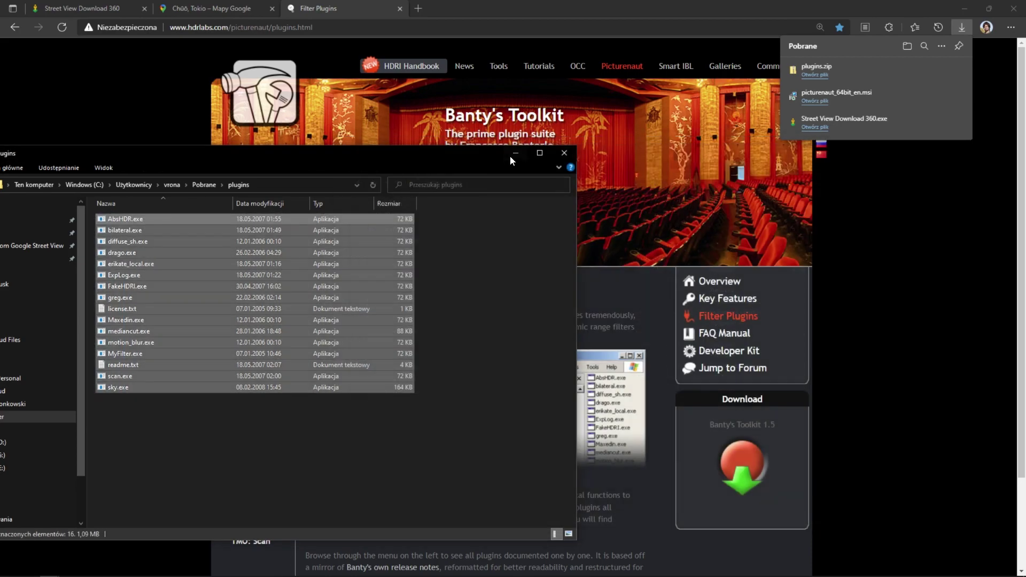
pyautogui.click(564, 154)
pyautogui.press('super')
pyautogui.click(249, 567)
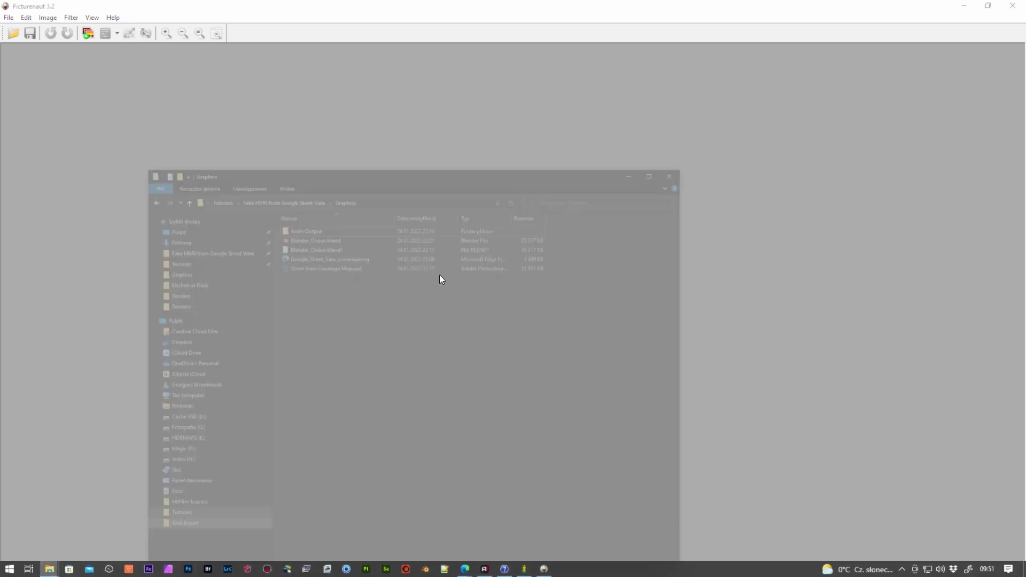
# Open Panorama.jpg from the Fake HDRi project's Panorama folder with Adobe Photoshop.
pyautogui.click(365, 115)
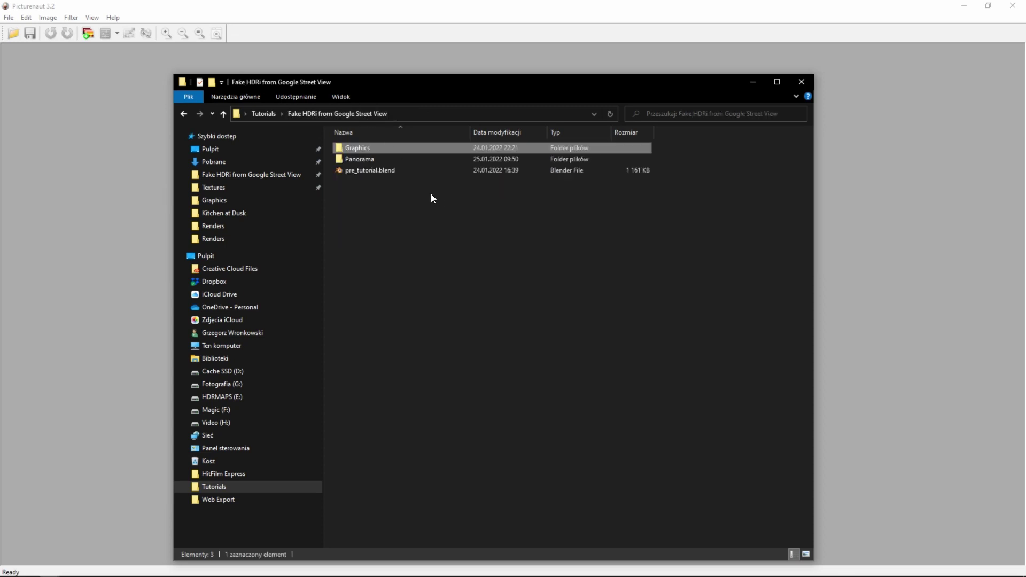
pyautogui.doubleClick(366, 159)
pyautogui.moveTo(518, 87); pyautogui.dragTo(689, 130)
pyautogui.rightClick(541, 217)
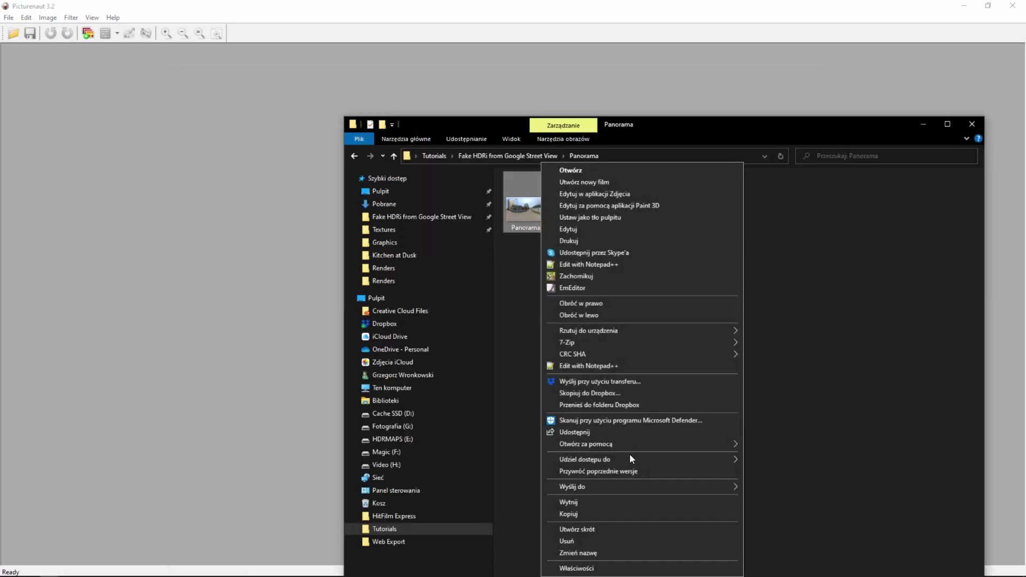
pyautogui.moveTo(641, 444)
pyautogui.click(796, 480)
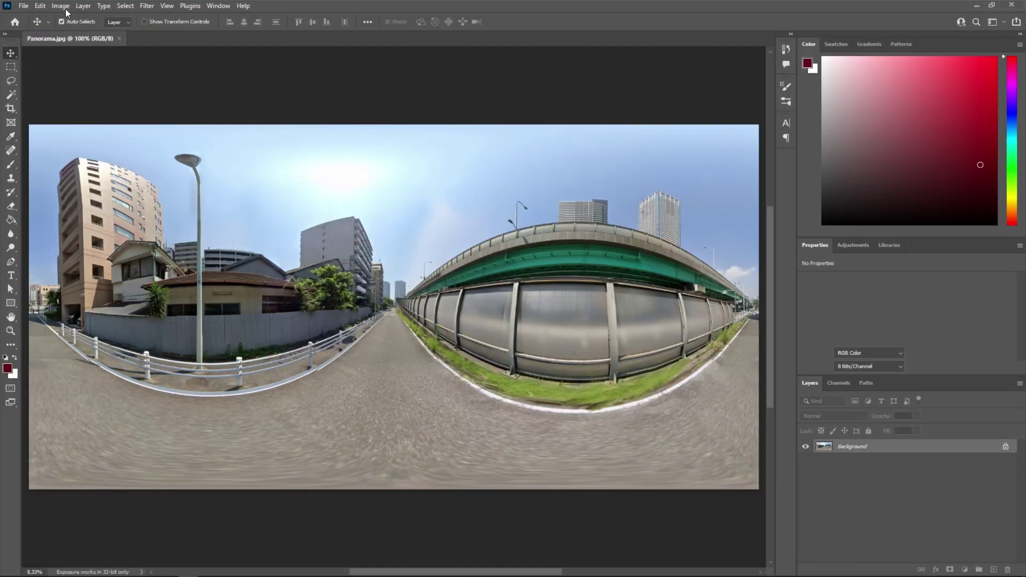
# Convert the panorama to 32 Bits/Channel and resize it to 4096 px wide.
pyautogui.click(60, 6)
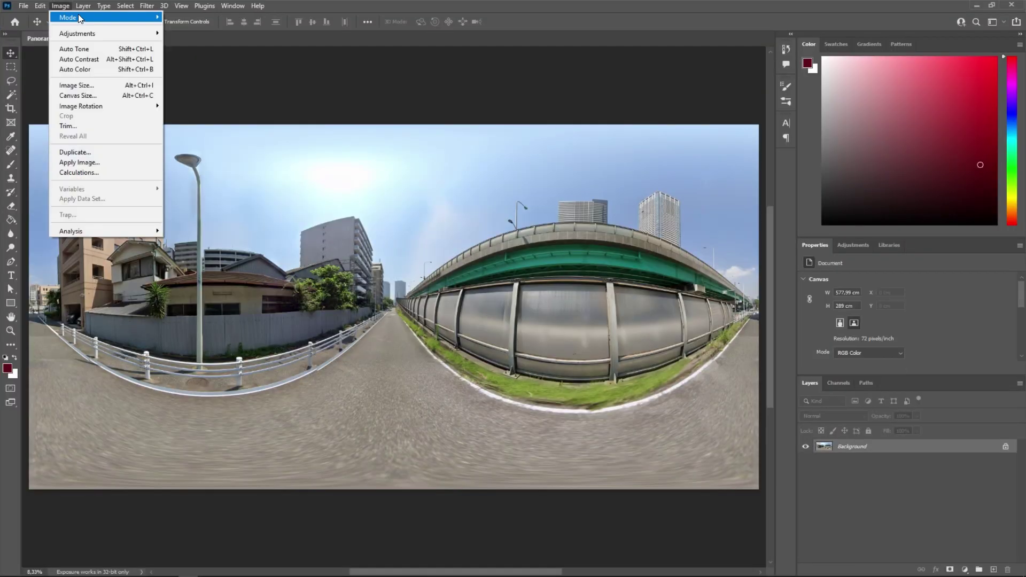
pyautogui.moveTo(78, 16)
pyautogui.click(195, 124)
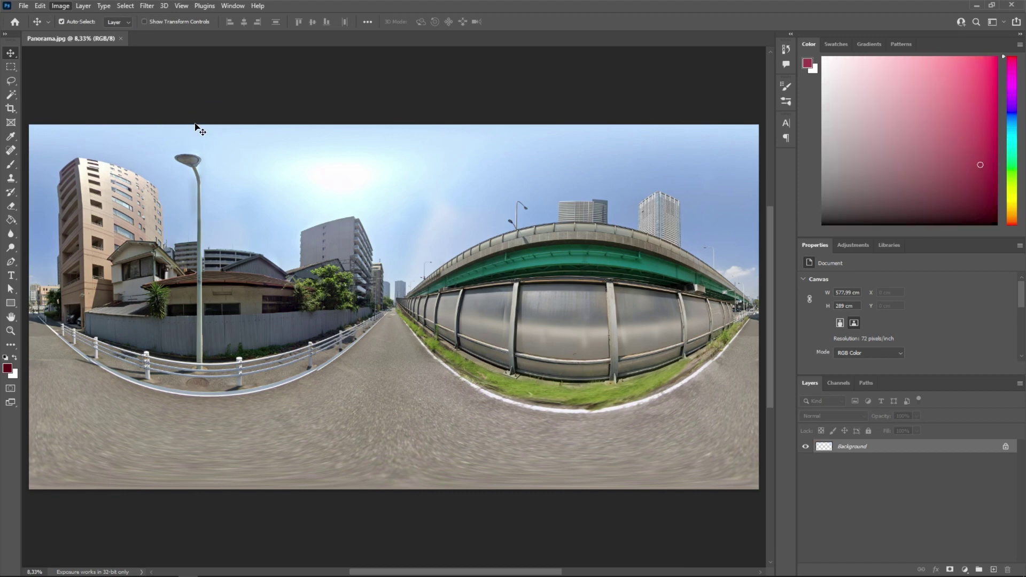
pyautogui.click(60, 7)
pyautogui.click(80, 84)
pyautogui.write('4')
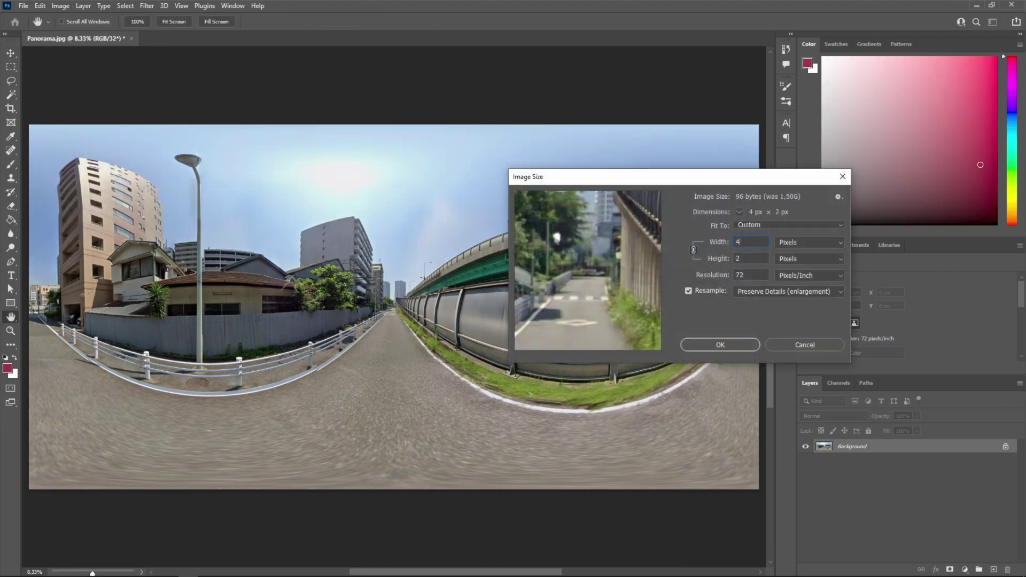
pyautogui.write('096')
pyautogui.press('Return')
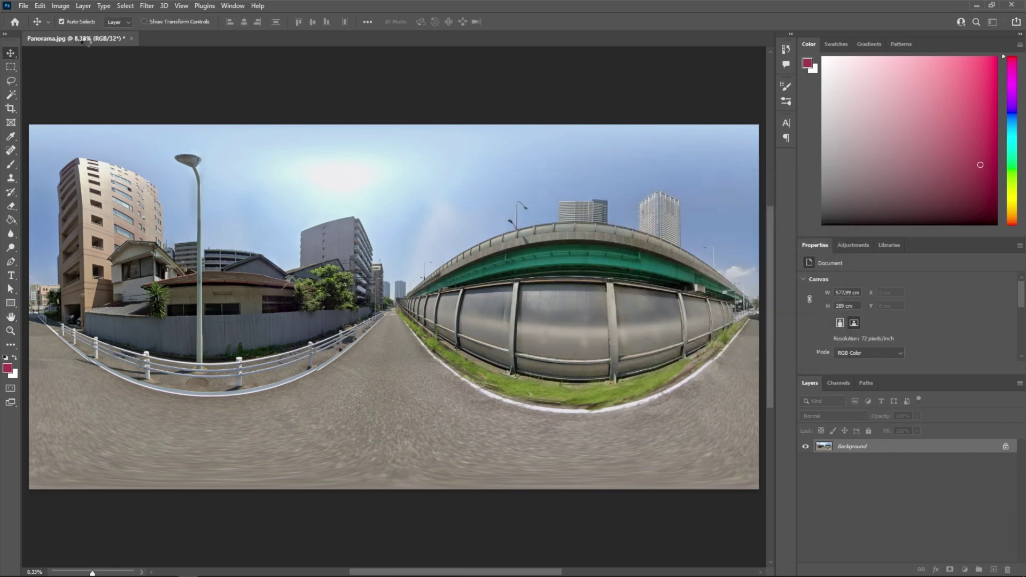
# Save a Radiance HDR copy named Panorama-4K and drag it into Picturenaut.
pyautogui.click(24, 6)
pyautogui.click(59, 145)
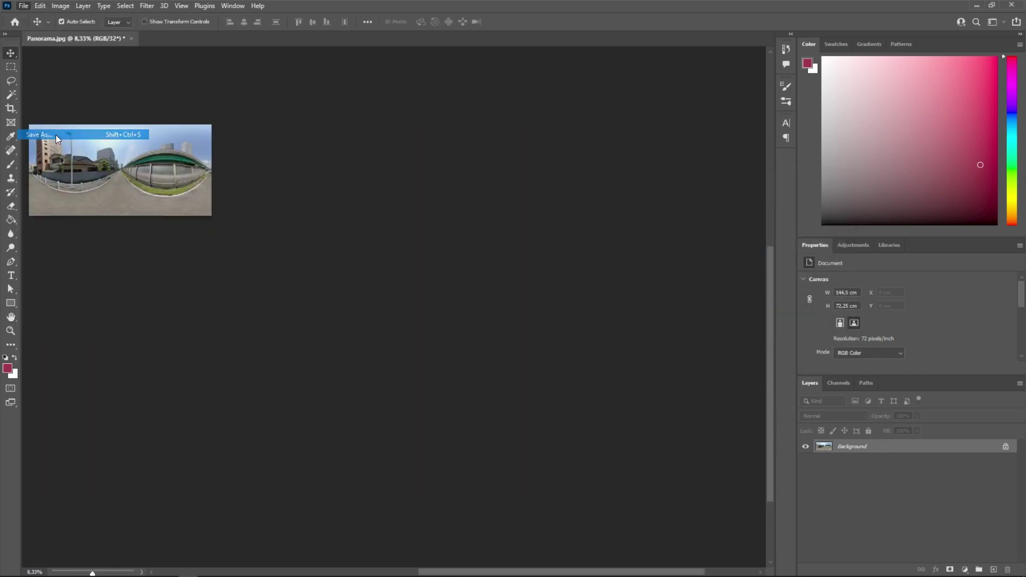
pyautogui.click(263, 490)
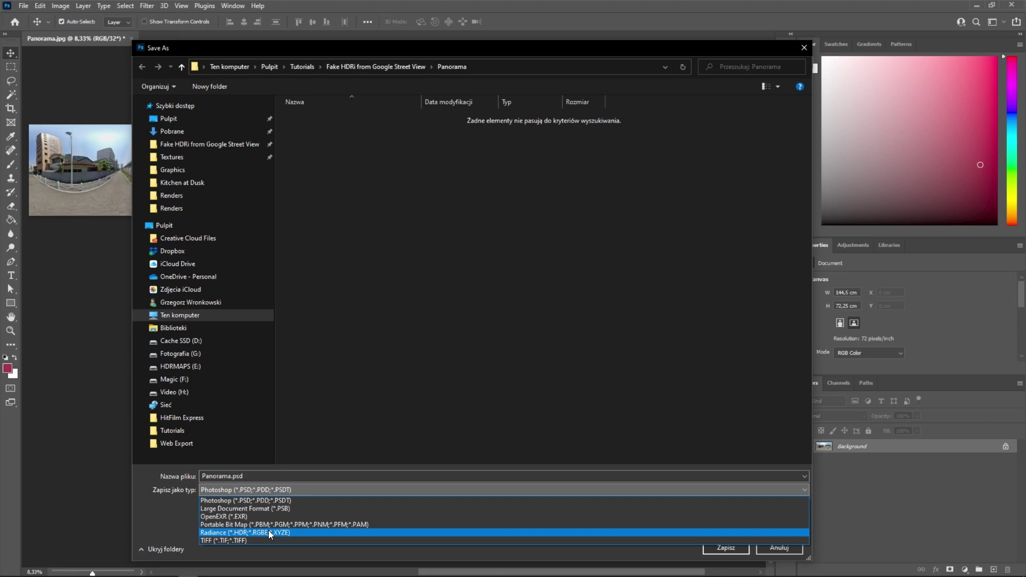
pyautogui.click(263, 533)
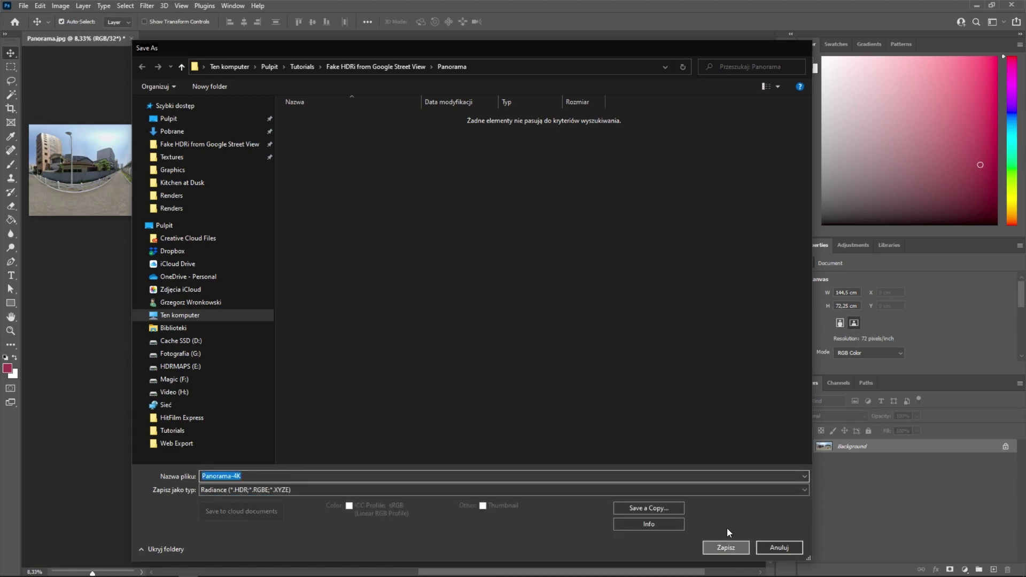
pyautogui.click(726, 547)
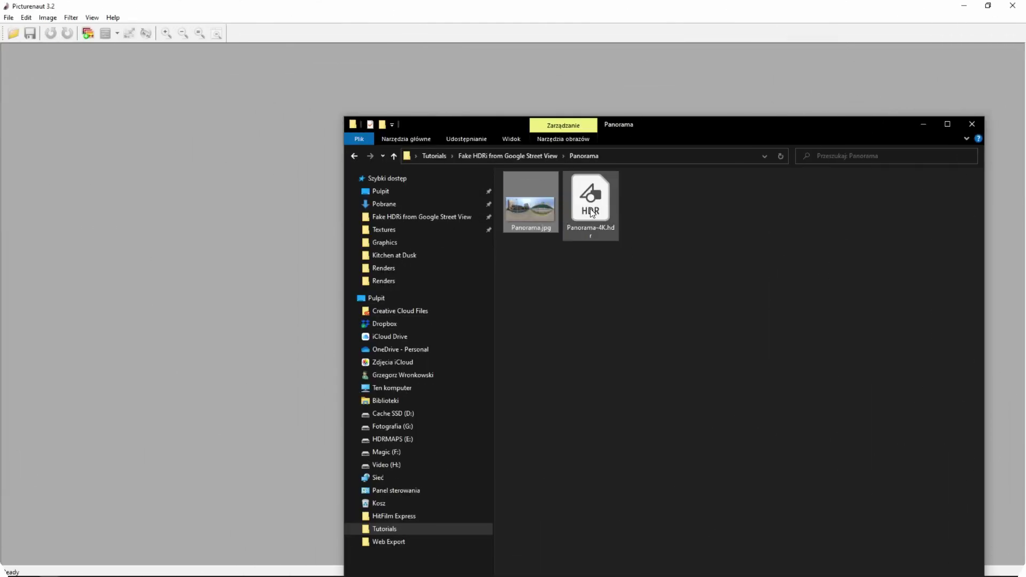
pyautogui.moveTo(591, 200); pyautogui.dragTo(192, 174)
# Run HDR Shop > FakeHDRI on Panorama-4K.hdr with Range Min 0,2, Remove Gamma 2,2, Value Max 12.
pyautogui.click(289, 55)
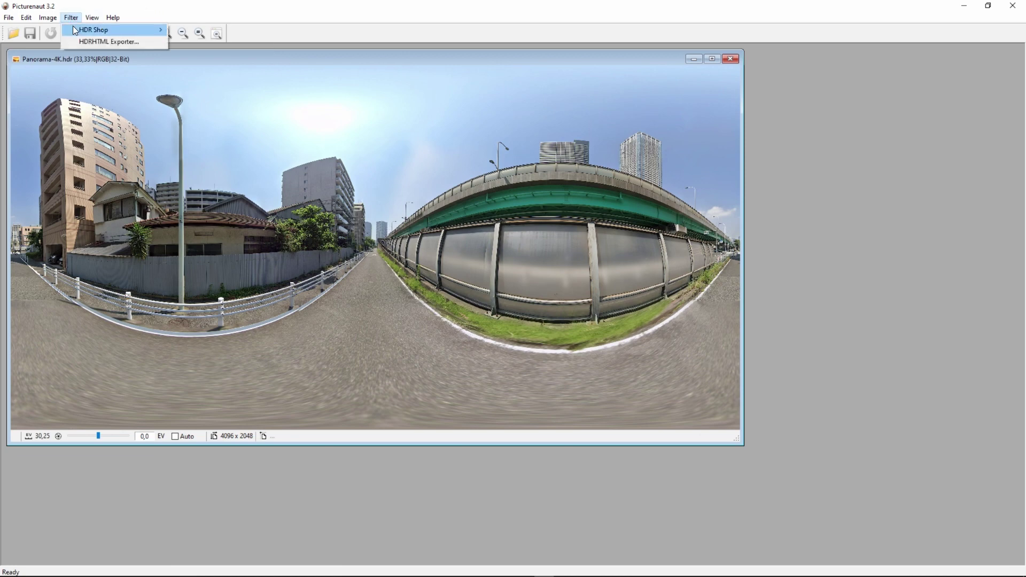
pyautogui.moveTo(74, 27)
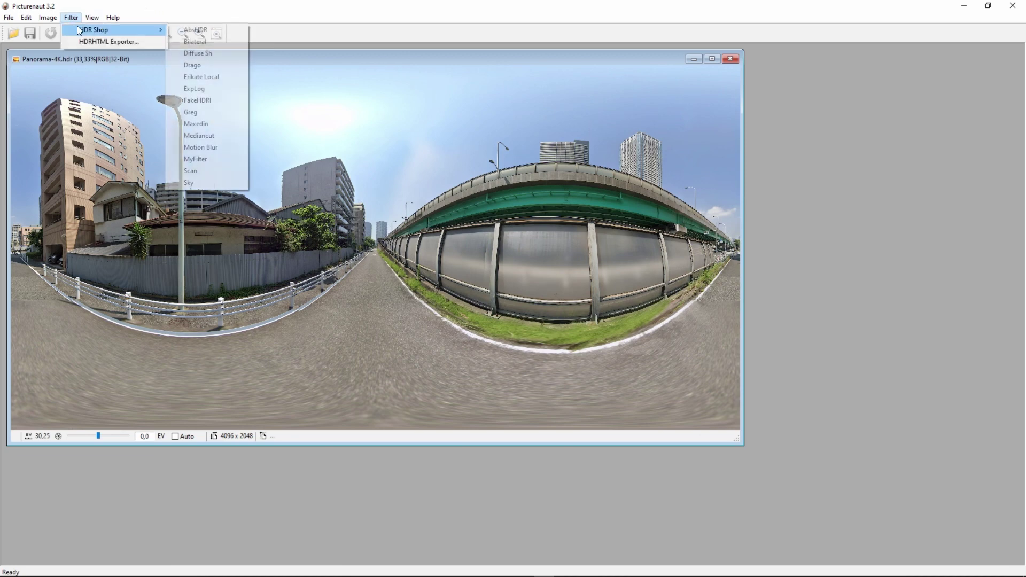
pyautogui.click(210, 100)
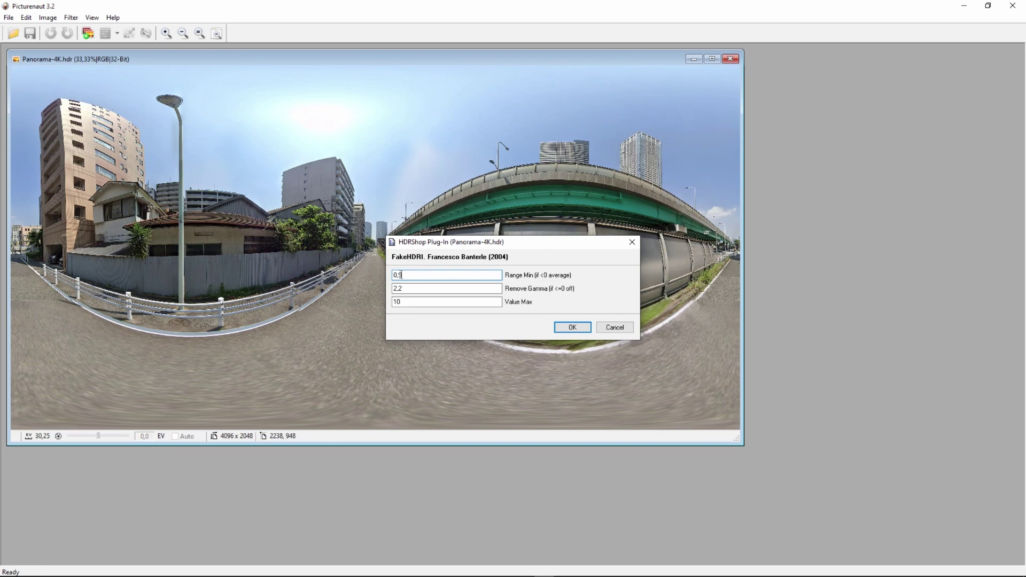
pyautogui.click(569, 327)
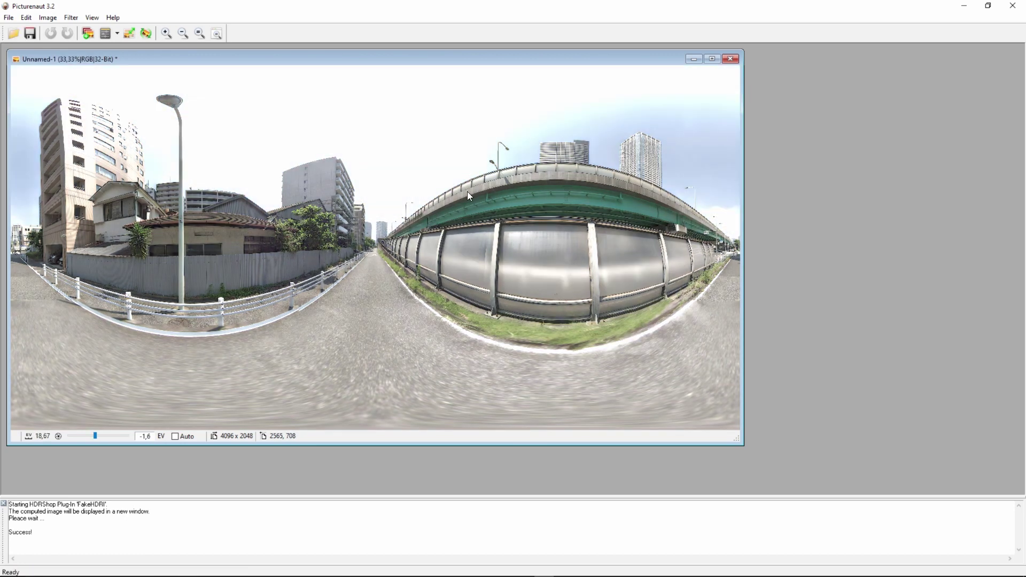
pyautogui.moveTo(444, 58); pyautogui.dragTo(587, 75)
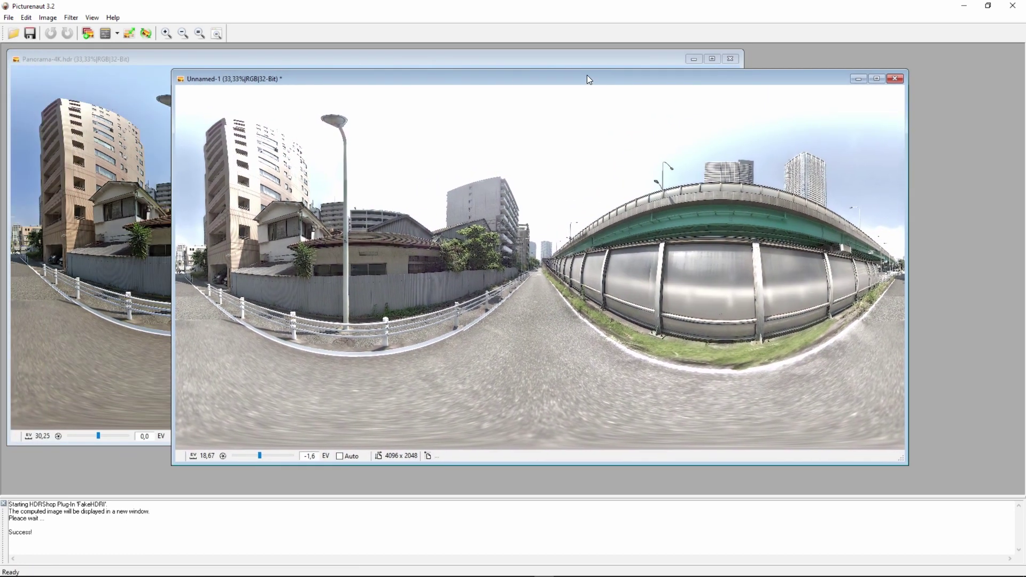
# Save the fake HDRI result as Radiance RGBE (*.HDR) in the Panorama folder, naming it Panorama….
pyautogui.click(11, 19)
pyautogui.click(36, 83)
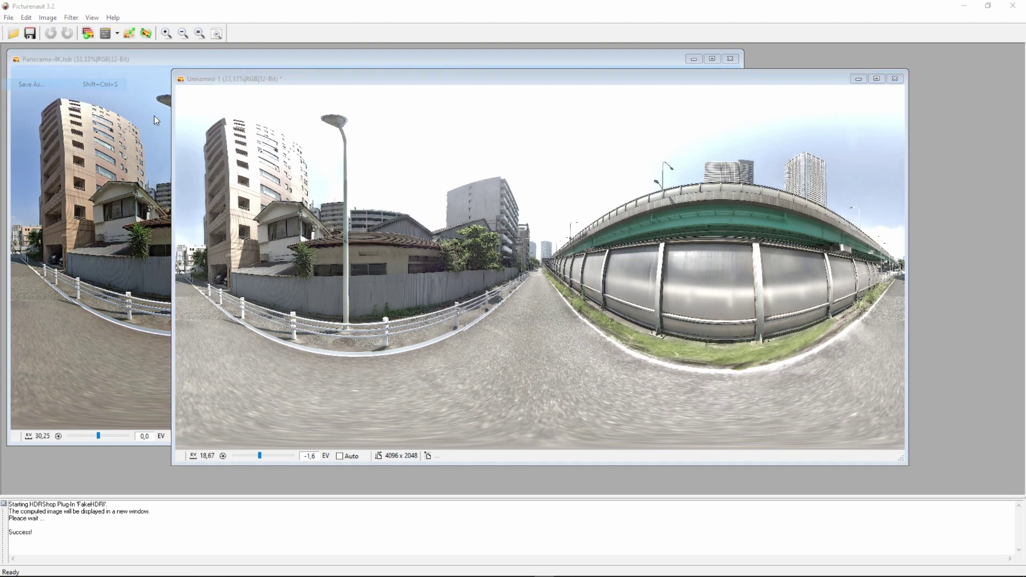
pyautogui.click(563, 340)
pyautogui.scroll(-5, 663, 379)
pyautogui.scroll(-5, 663, 380)
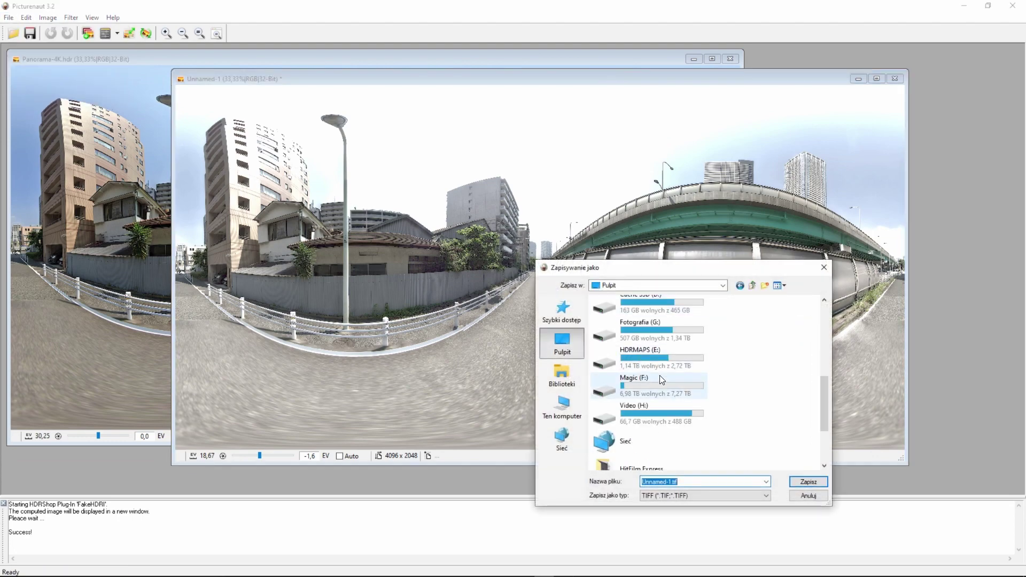
pyautogui.doubleClick(636, 451)
pyautogui.click(689, 495)
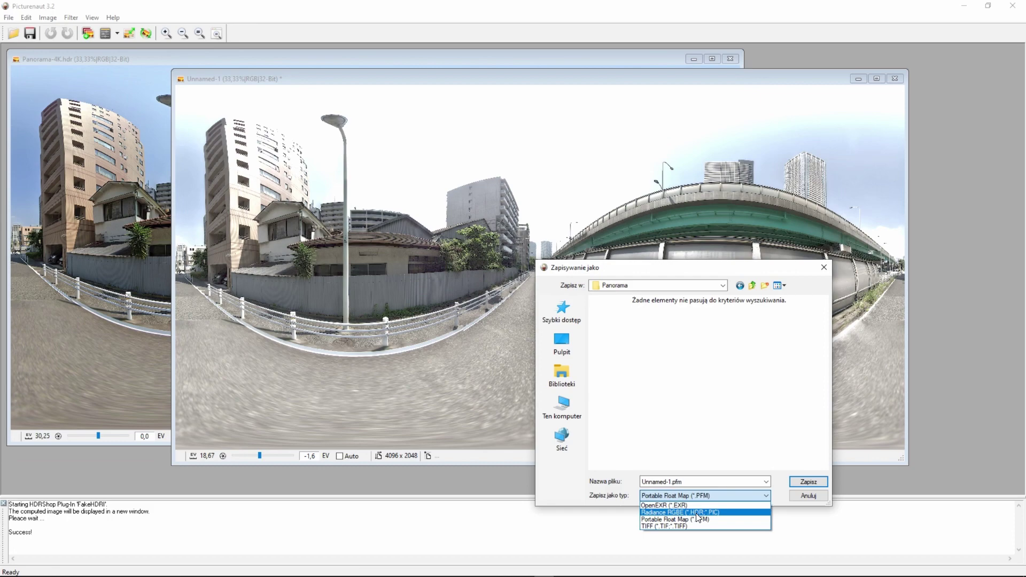
pyautogui.click(695, 517)
pyautogui.write('Panorama')
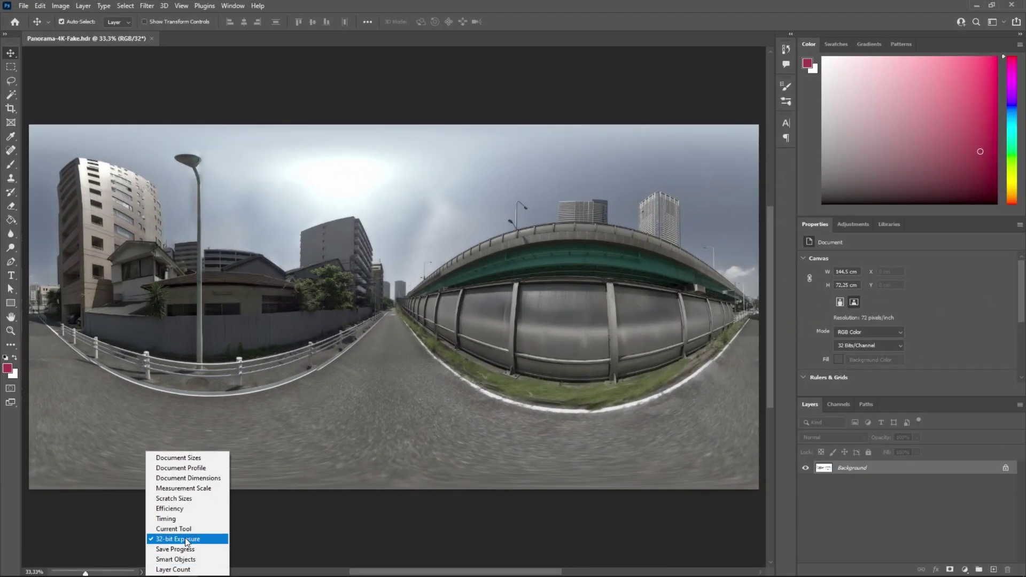
# Show the 32-bit Exposure slider, zoom into the street and sky, and lower the preview exposure.
pyautogui.click(103, 559)
pyautogui.press('z')
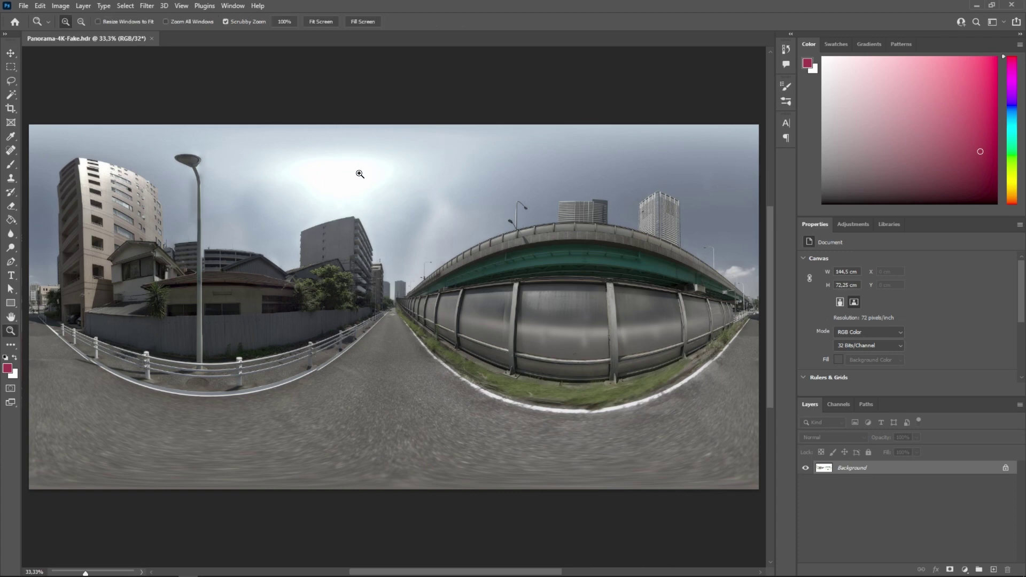
pyautogui.moveTo(360, 171); pyautogui.dragTo(383, 176)
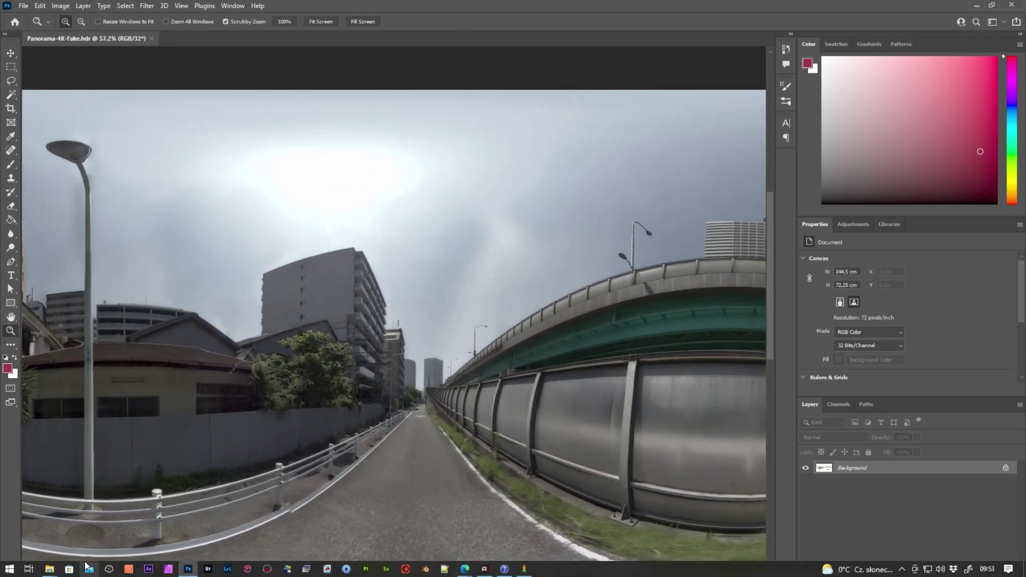
pyautogui.moveTo(85, 574); pyautogui.dragTo(80, 574)
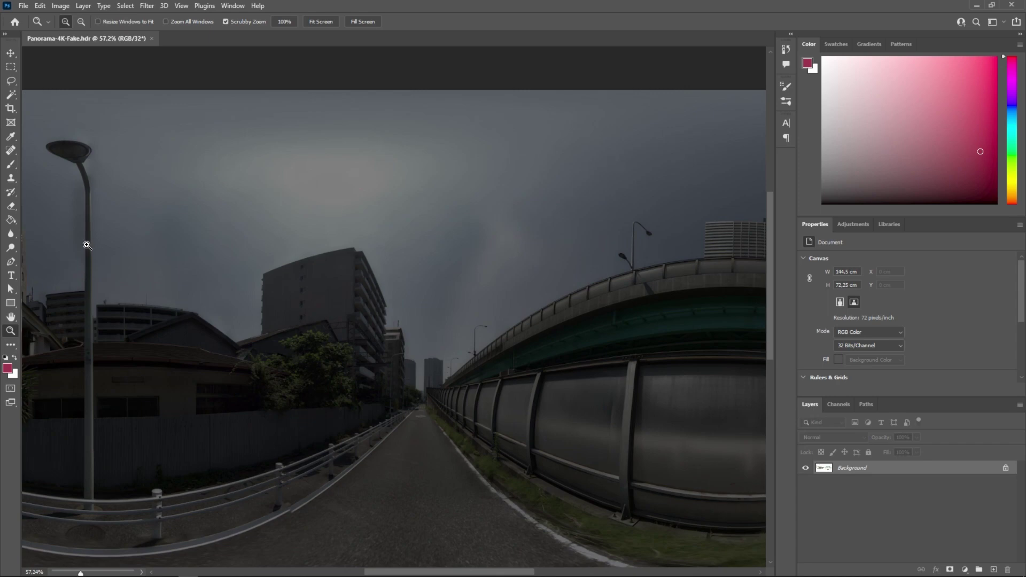
# With the Brush active, set the foreground to default white at +12 stops intensity (20 per channel).
pyautogui.press('b')
pyautogui.press('d')
pyautogui.click(808, 64)
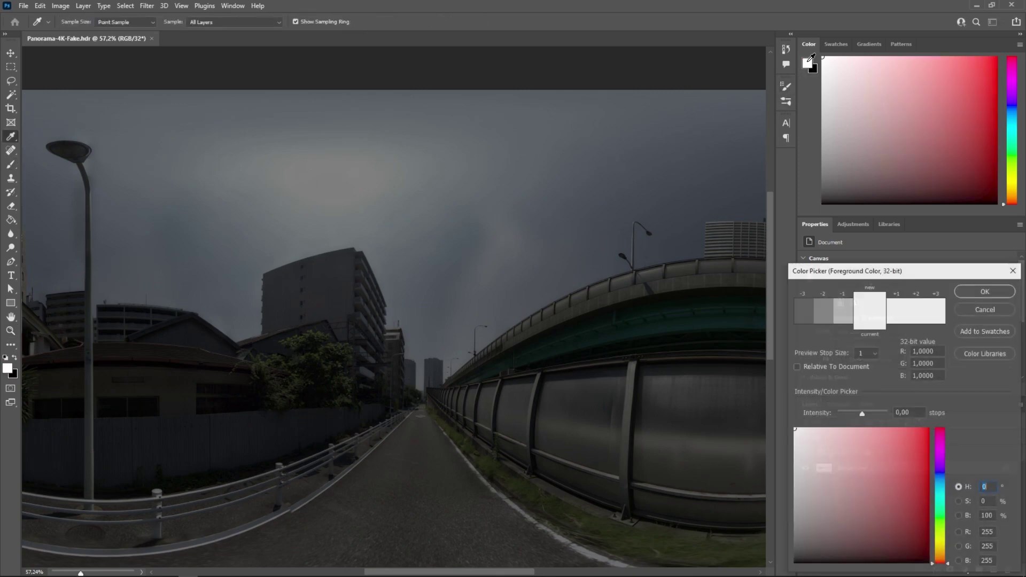
pyautogui.moveTo(915, 277); pyautogui.dragTo(872, 239)
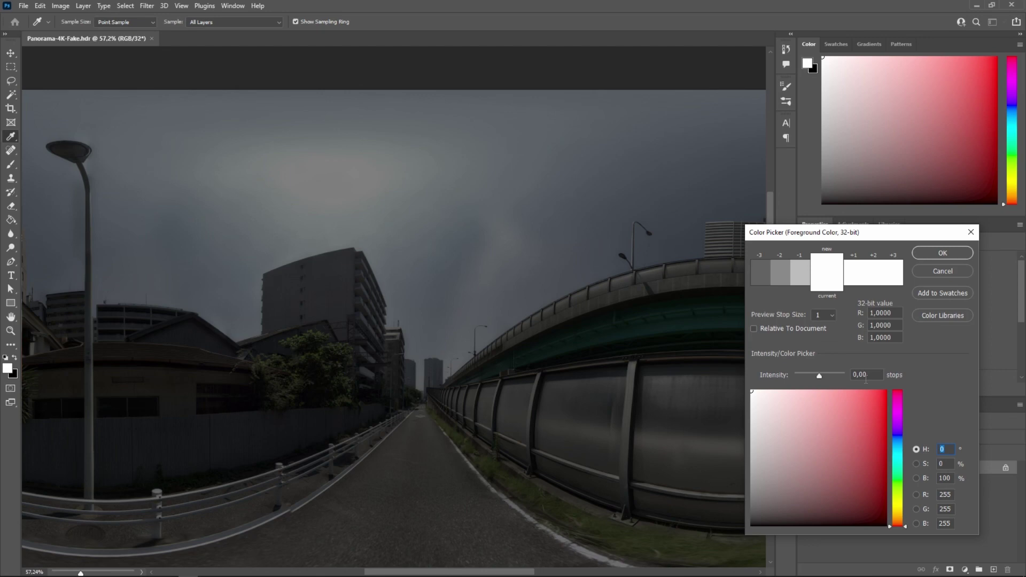
pyautogui.write('12')
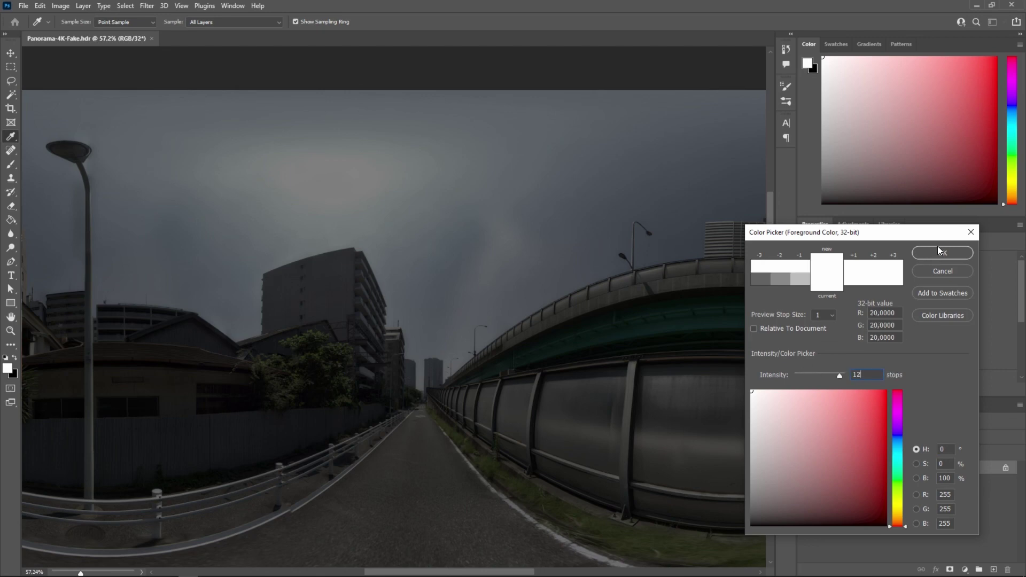
pyautogui.click(901, 512)
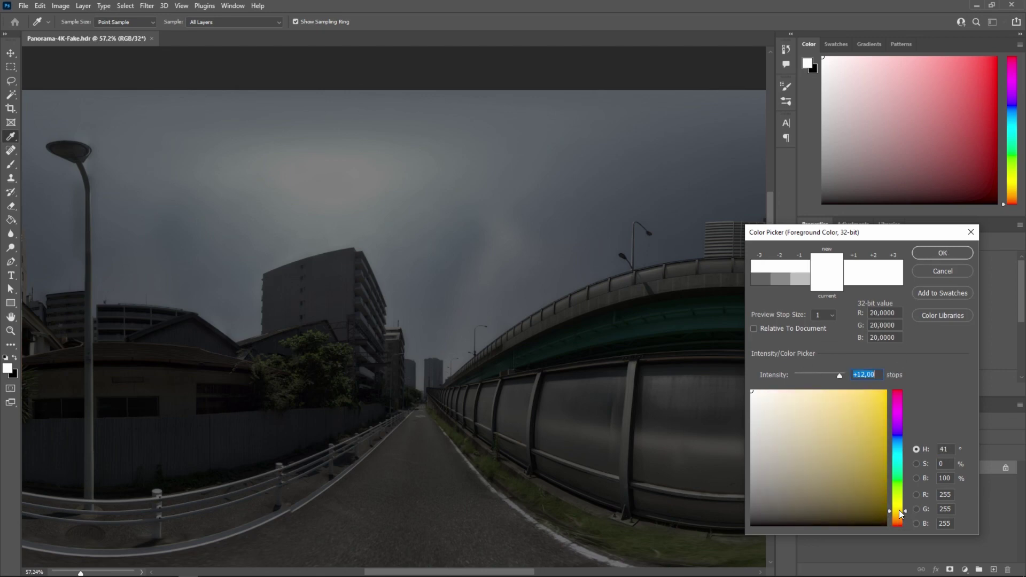
pyautogui.click(937, 255)
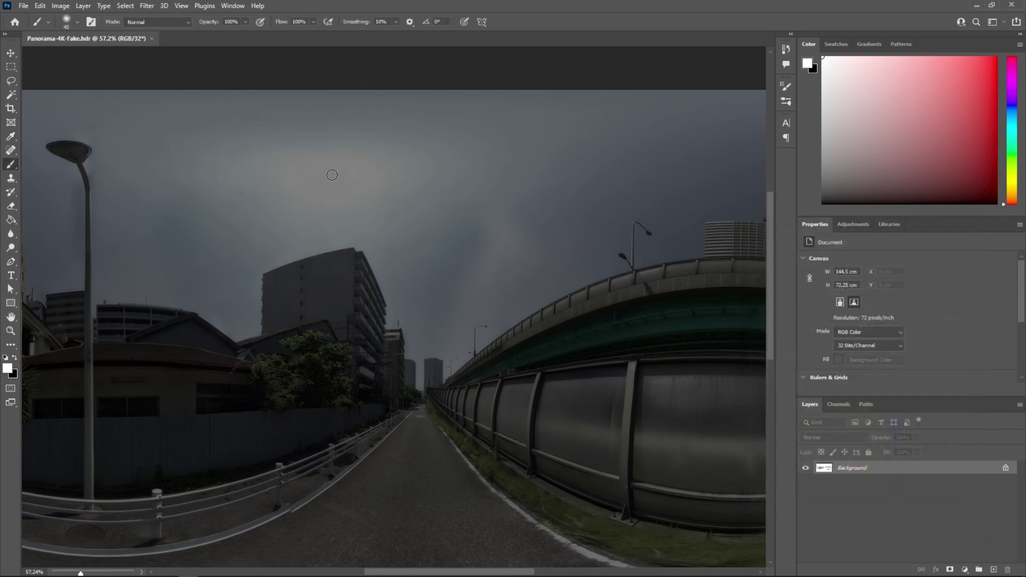
# Undo a test dab, zoom into the sky above the building, and paint one 12-stop white sun.
pyautogui.click(333, 179)
pyautogui.hotkey('ctrl', 'z')
pyautogui.press('z')
pyautogui.moveTo(342, 172); pyautogui.dragTo(384, 172)
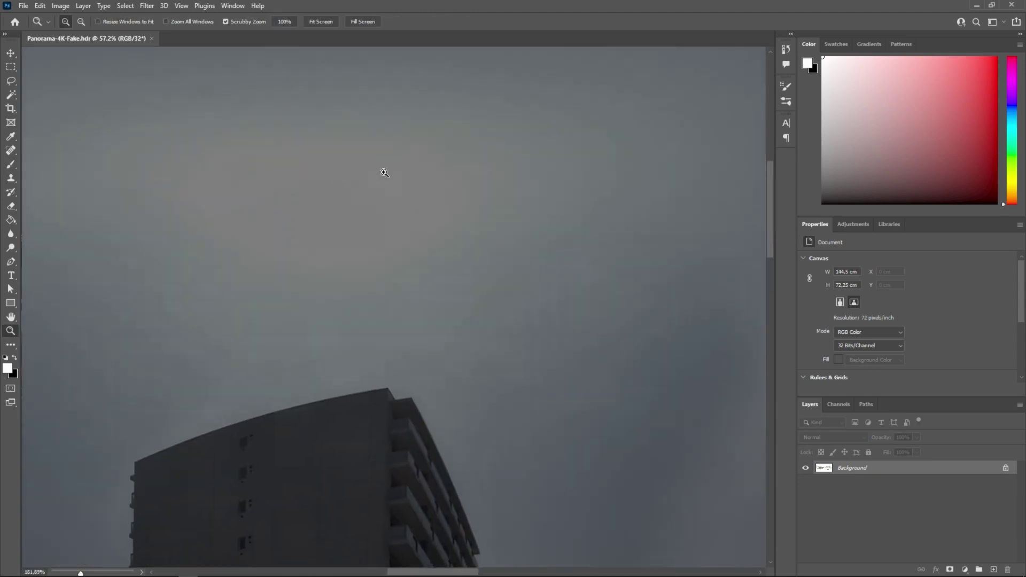
pyautogui.press('b')
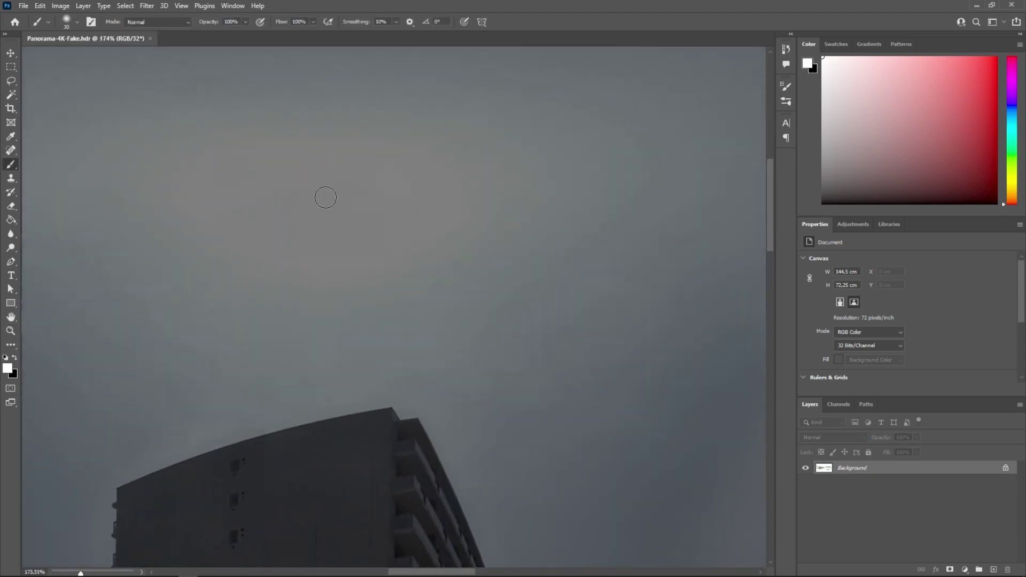
pyautogui.click(322, 201)
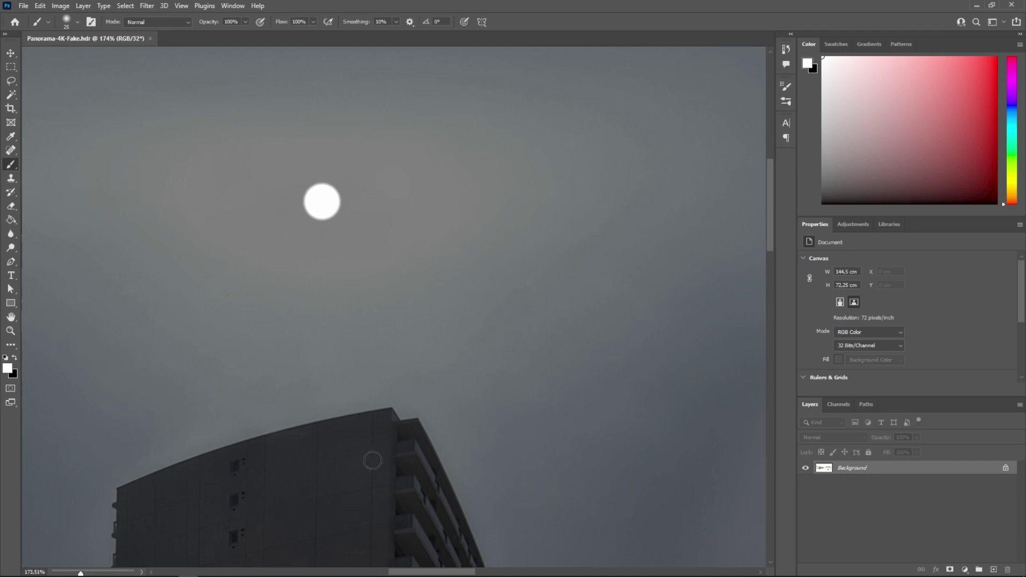
pyautogui.hotkey('alt', 'Tab')
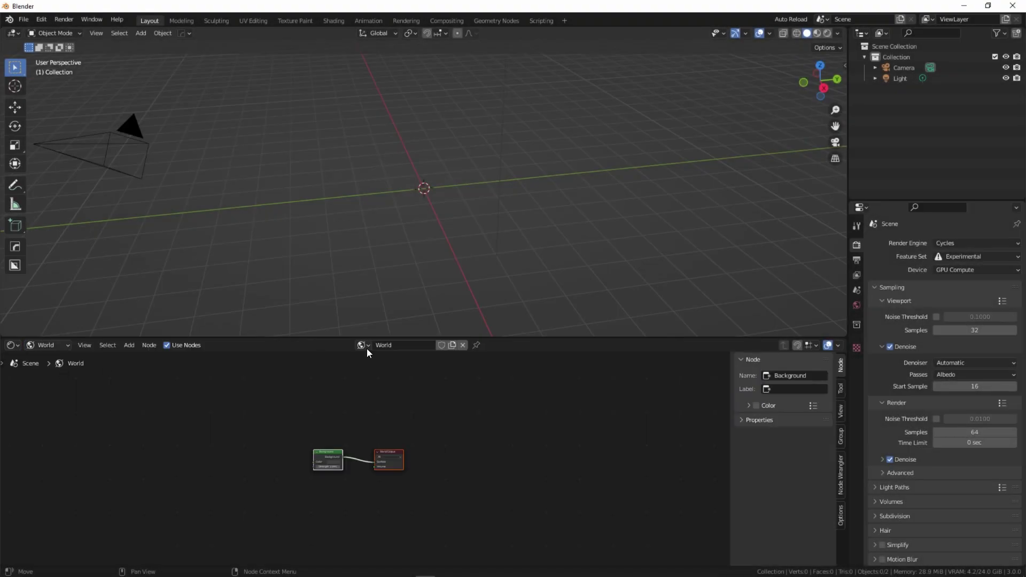
# Enlarge the World node editor and add Texture Coordinate, Mapping and Environment Texture nodes with Ctrl+T.
pyautogui.moveTo(535, 337); pyautogui.dragTo(537, 386)
pyautogui.press('n')
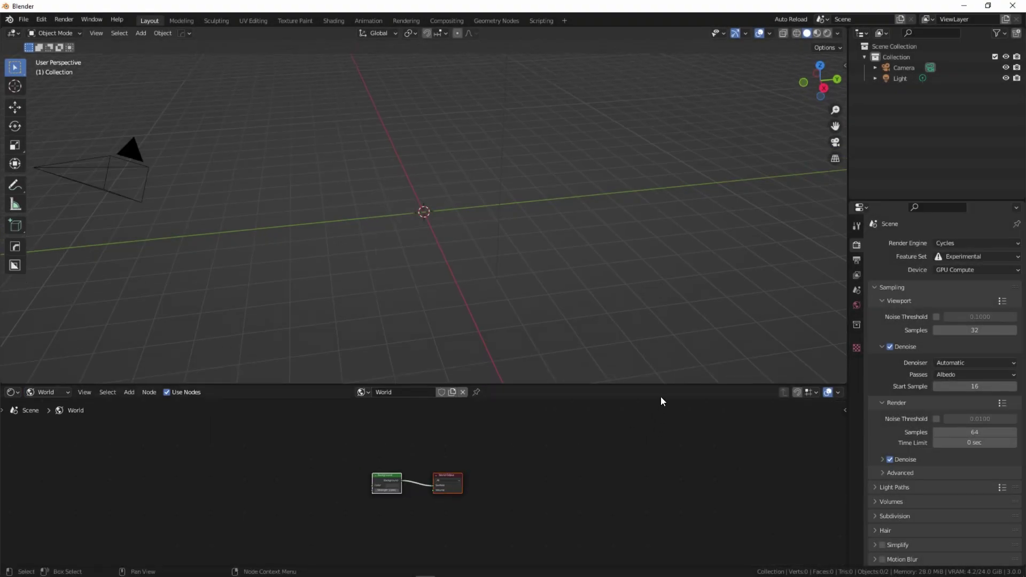
pyautogui.moveTo(662, 385); pyautogui.dragTo(611, 349)
pyautogui.scroll(4, 418, 463)
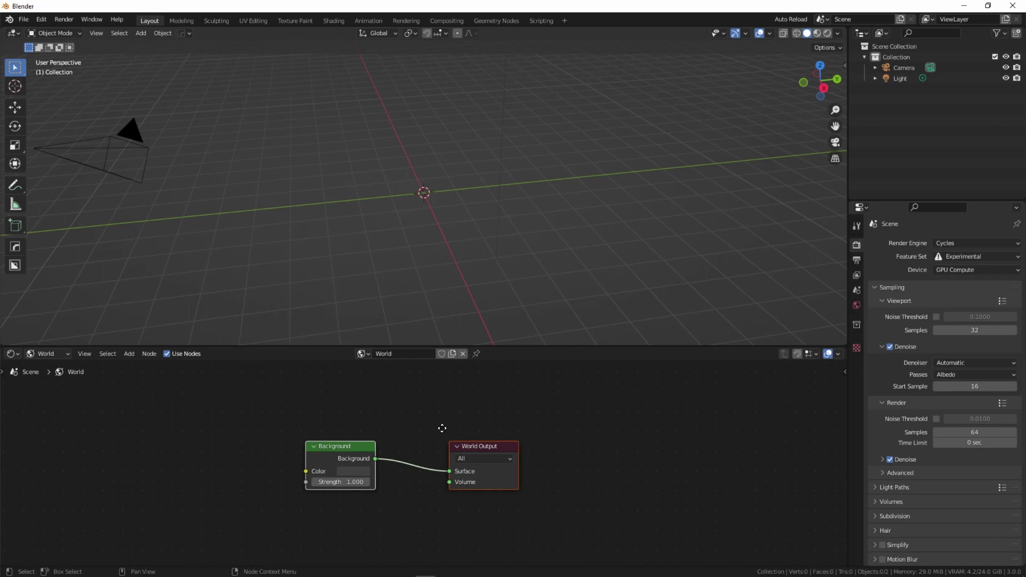
pyautogui.moveTo(442, 429); pyautogui.dragTo(547, 428, button='middle')
pyautogui.hotkey('ctrl', 't')
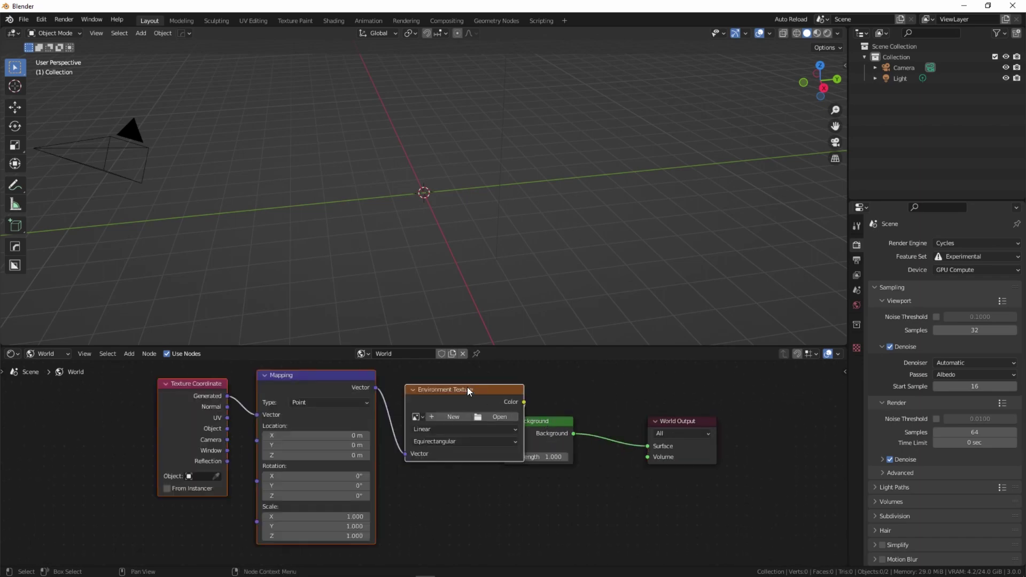
pyautogui.moveTo(467, 387); pyautogui.dragTo(365, 416)
# Load Panorama.jpg from Desktop > Tutorials > Fake HDRI > Panorama into the Environment Texture node.
pyautogui.click(395, 445)
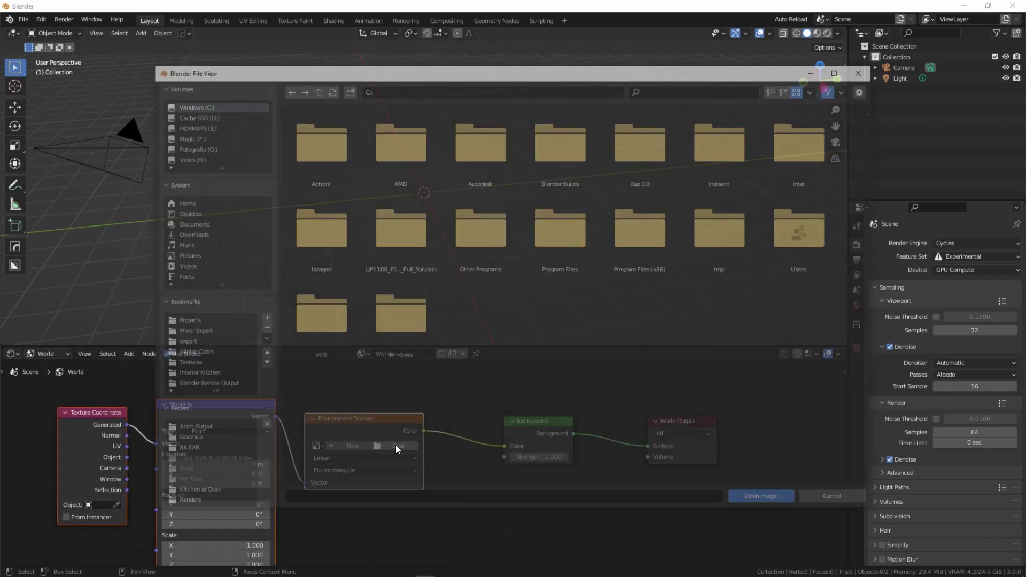
pyautogui.click(195, 211)
pyautogui.doubleClick(488, 144)
pyautogui.doubleClick(317, 141)
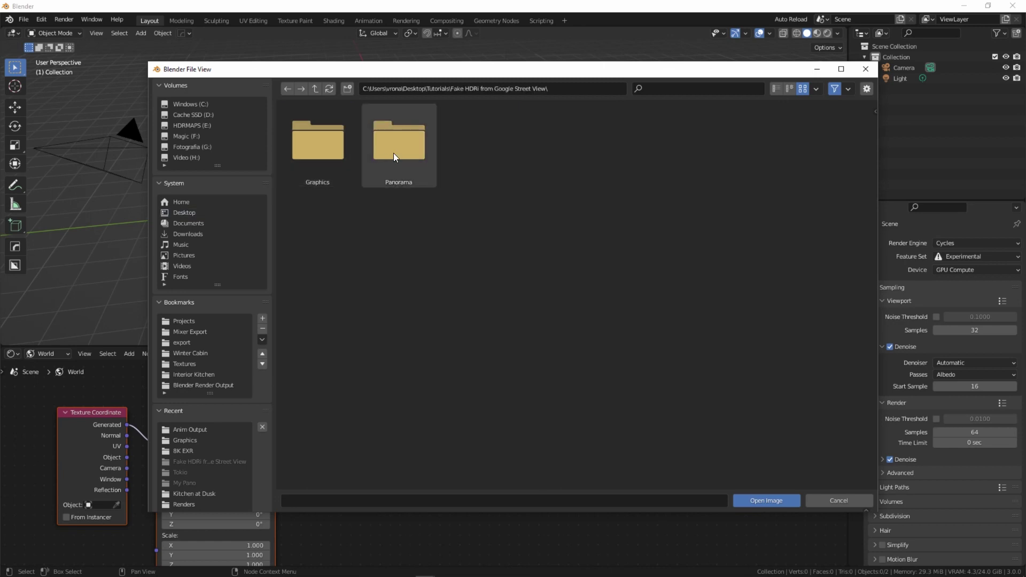
pyautogui.doubleClick(396, 144)
pyautogui.click(329, 155)
pyautogui.doubleClick(328, 155)
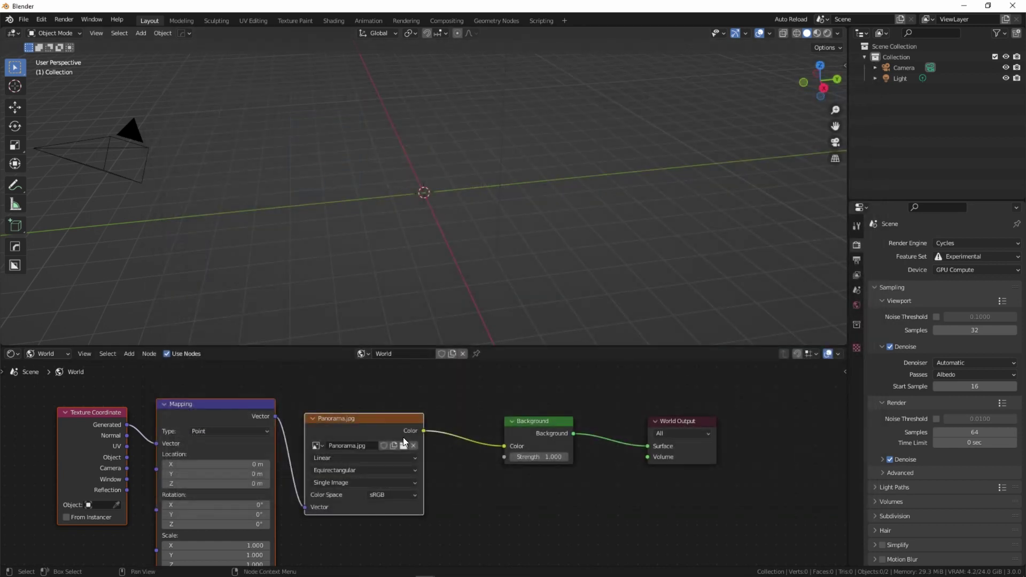
pyautogui.moveTo(401, 426); pyautogui.dragTo(409, 430)
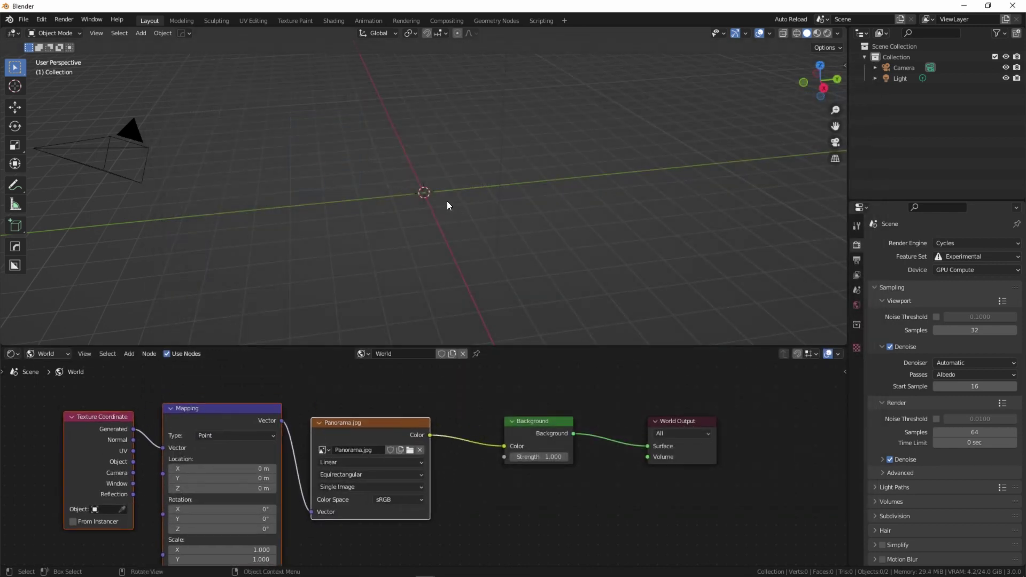
pyautogui.hotkey('shift', 'a')
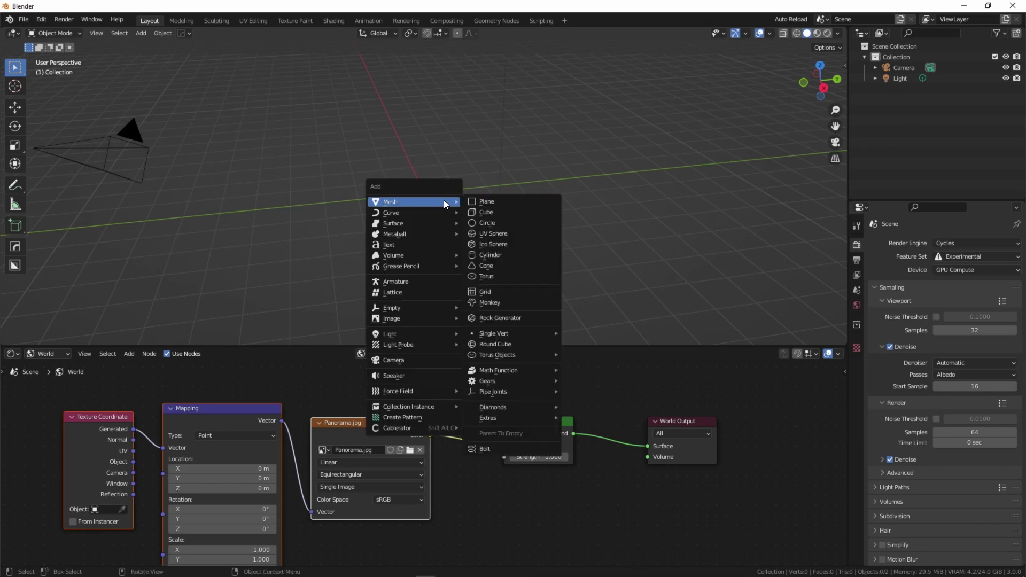
# Add a plane and give it a new material with its Base Color darkened to grey (V about 0.5).
pyautogui.click(487, 202)
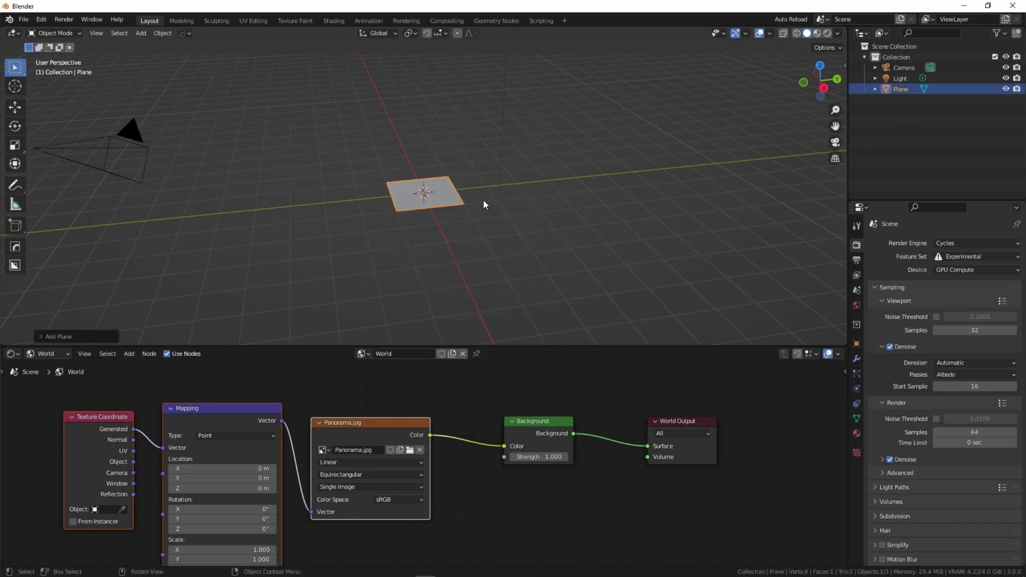
pyautogui.click(856, 431)
pyautogui.click(942, 288)
pyautogui.click(962, 383)
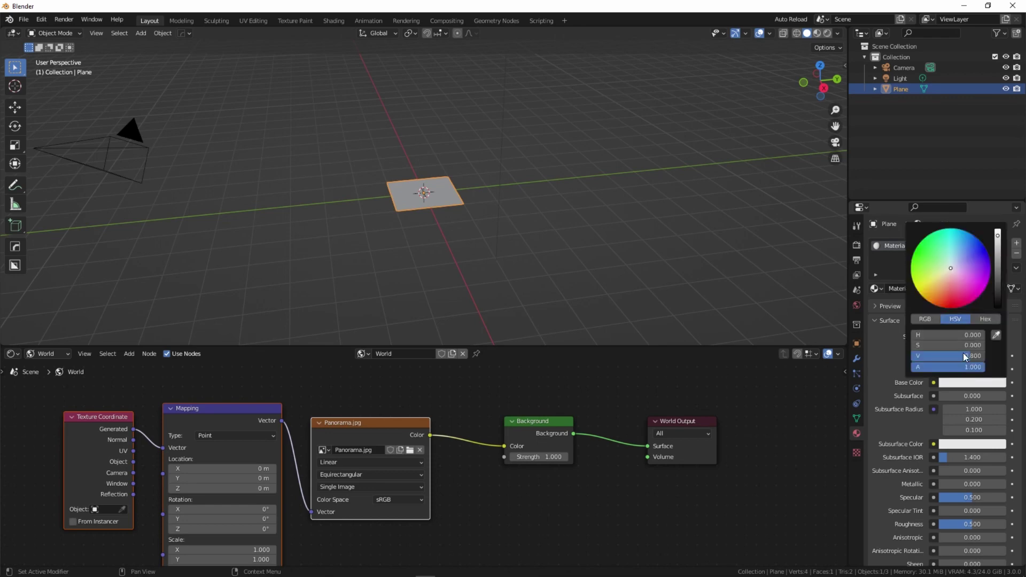
pyautogui.moveTo(963, 355); pyautogui.dragTo(948, 356)
pyautogui.click(972, 355)
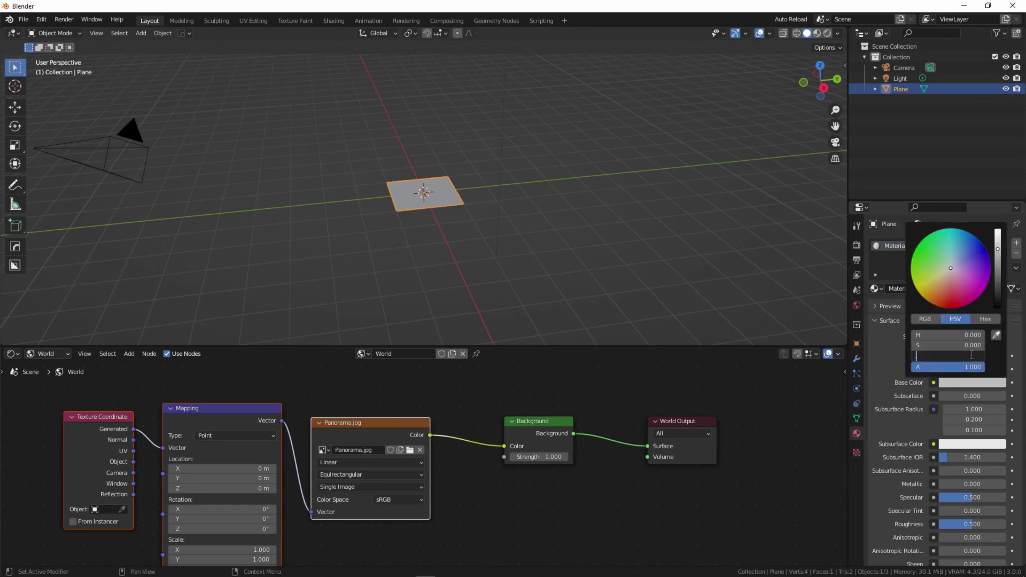
pyautogui.hotkey('shift', 'a')
pyautogui.moveTo(440, 200)
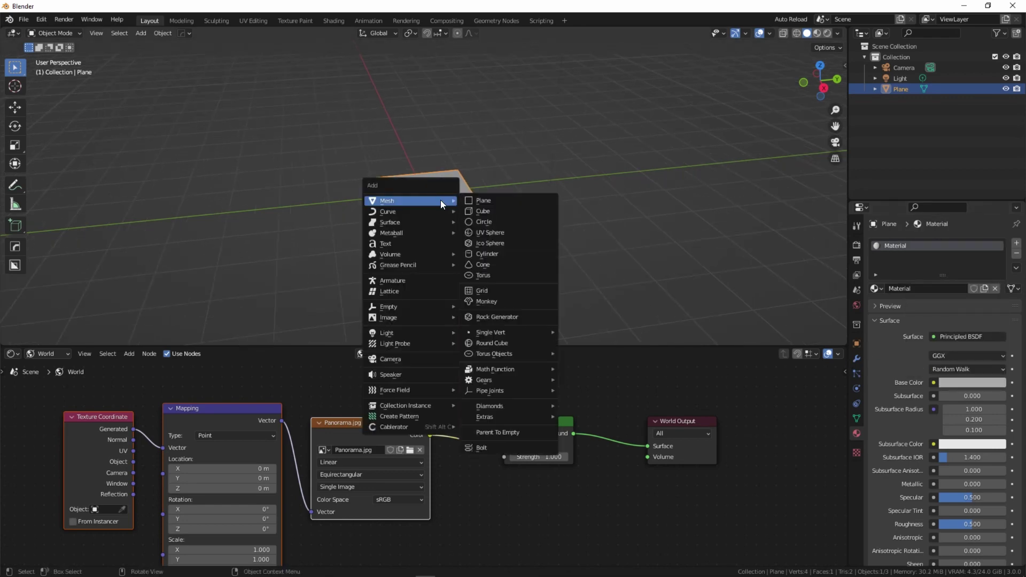
# Add Suzanne, scale the plane by 10, and give Suzanne subdivision level 2 with smooth shading.
pyautogui.click(498, 303)
pyautogui.click(471, 207)
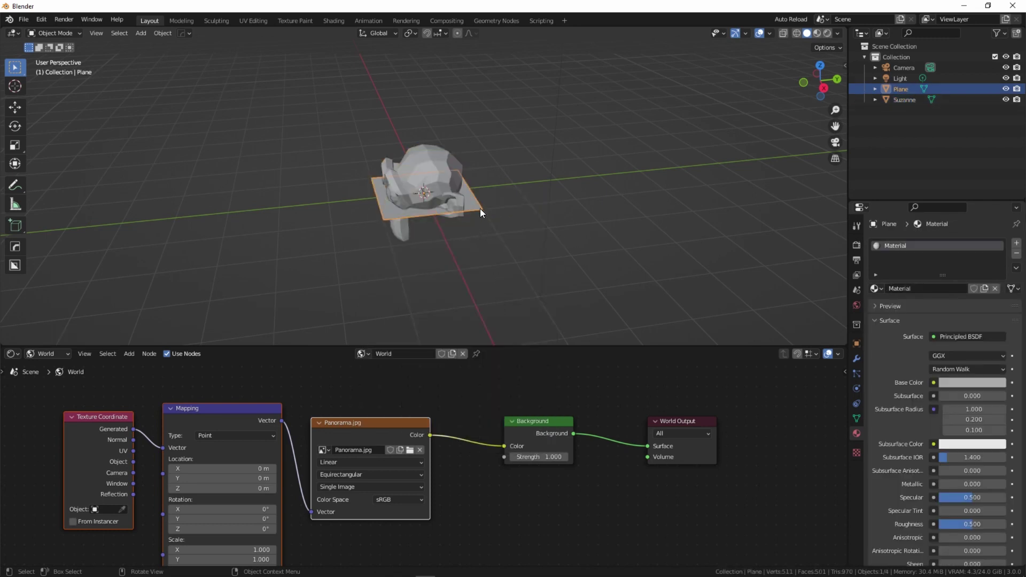
pyautogui.write('s10')
pyautogui.press('Return')
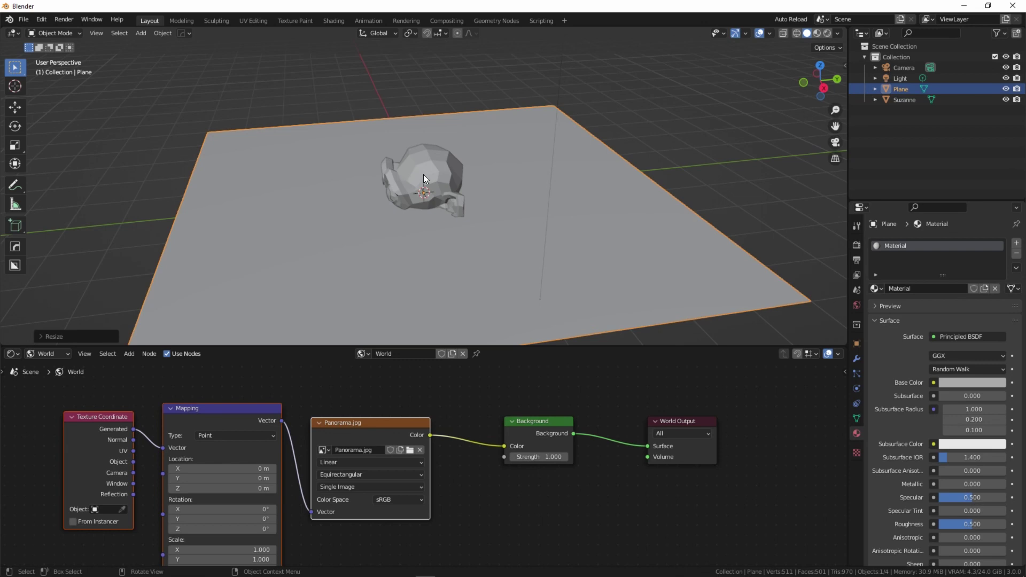
pyautogui.click(423, 173)
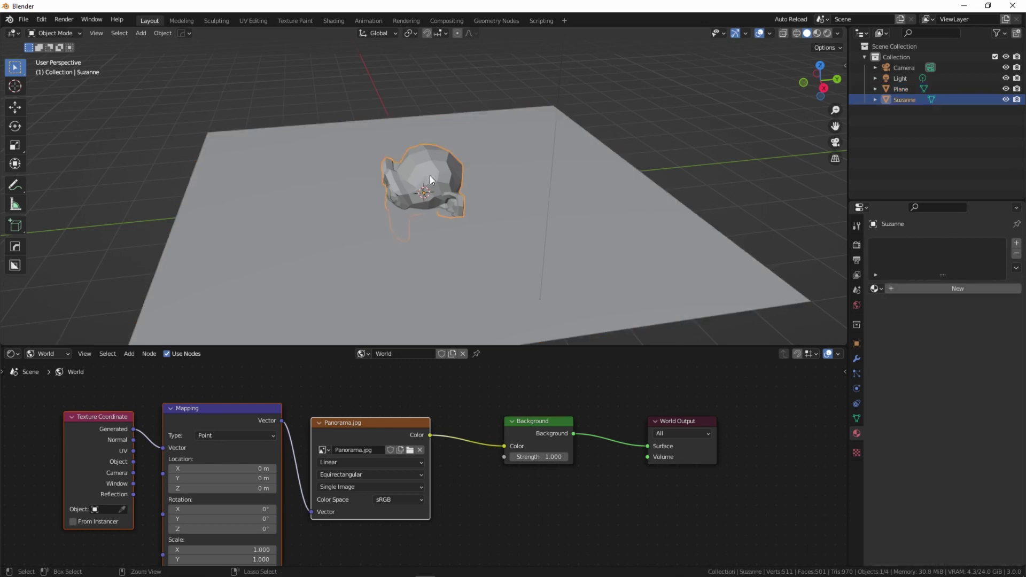
pyautogui.hotkey('ctrl', '2')
pyautogui.rightClick(431, 174)
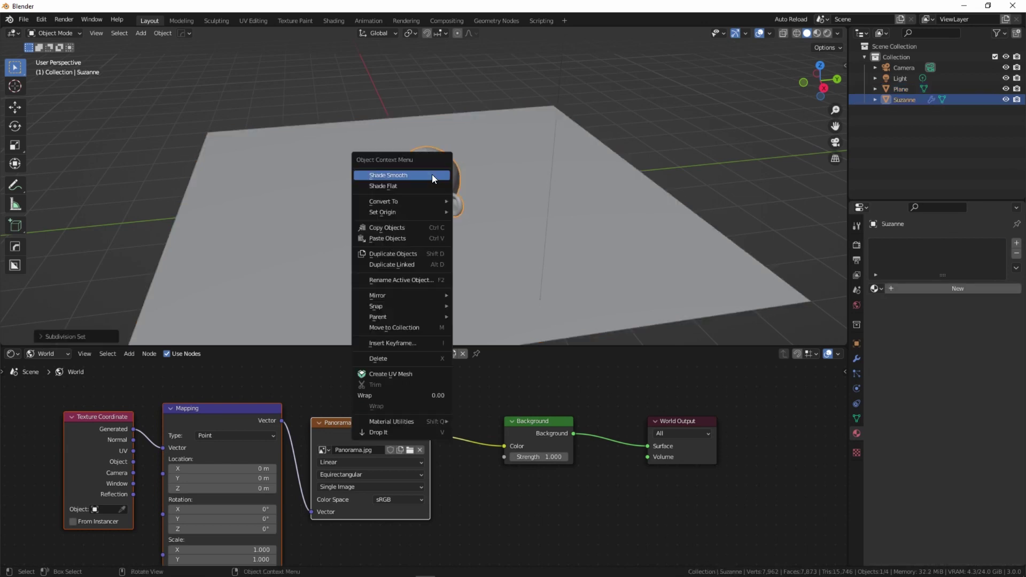
pyautogui.click(431, 174)
# Raise Suzanne above the plane from the front view, trying and then undoing a rotation.
pyautogui.press('KP_1')
pyautogui.press('g')
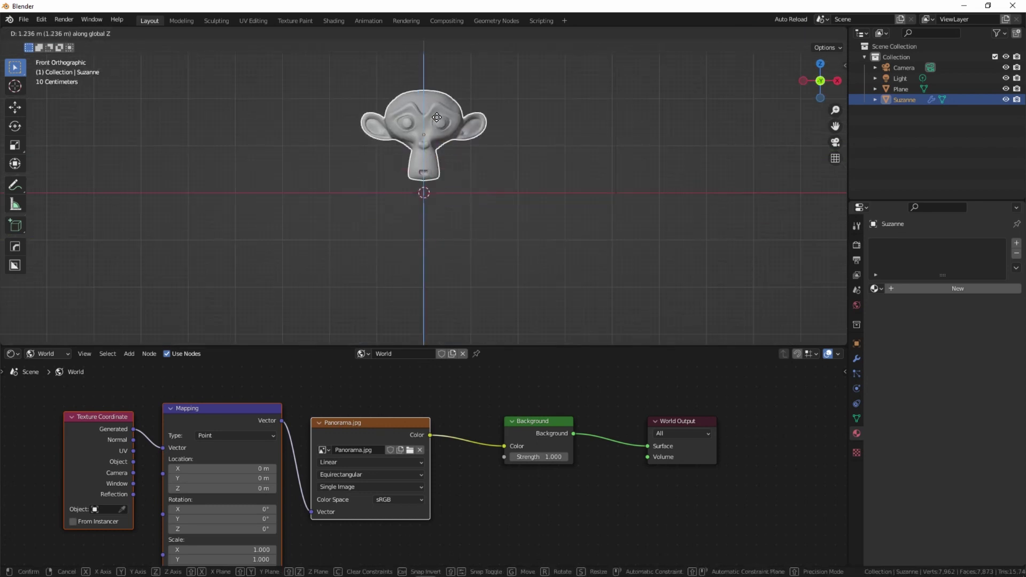
pyautogui.click(437, 127)
pyautogui.press('KP_3')
pyautogui.press('r')
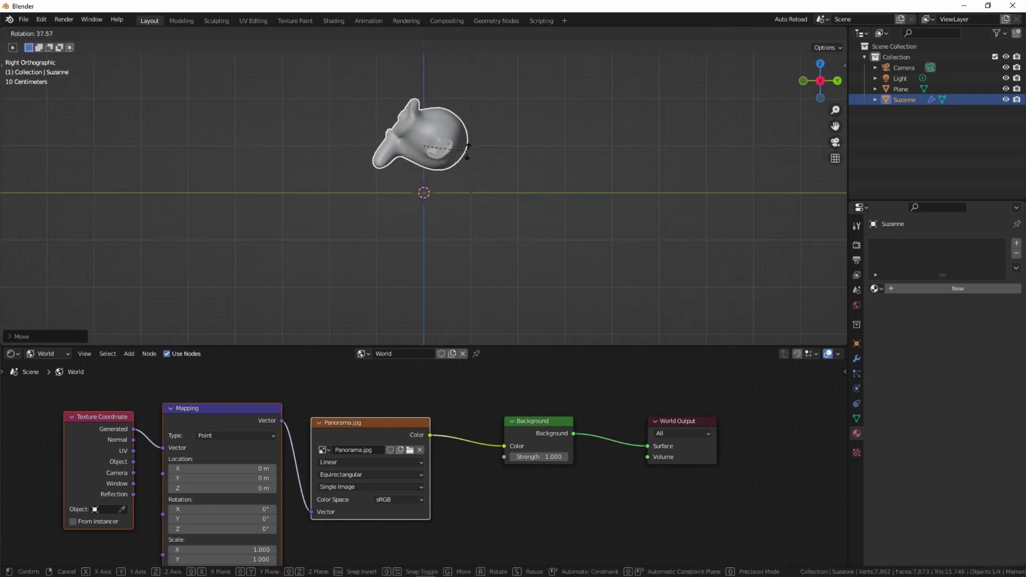
pyautogui.click(471, 176)
pyautogui.scroll(3, 441, 155)
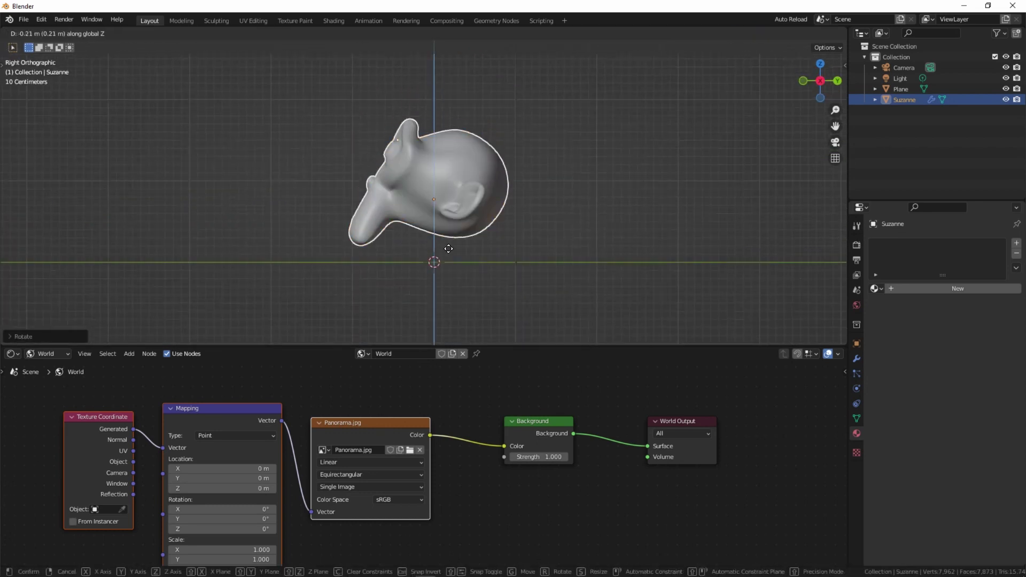
pyautogui.hotkey('ctrl', 'z')
pyautogui.moveTo(459, 176); pyautogui.dragTo(486, 208, button='middle')
# Make two linked copies of Suzanne along X, placing one to the right and one to the left.
pyautogui.hotkey('shift', 'd')
pyautogui.press('x')
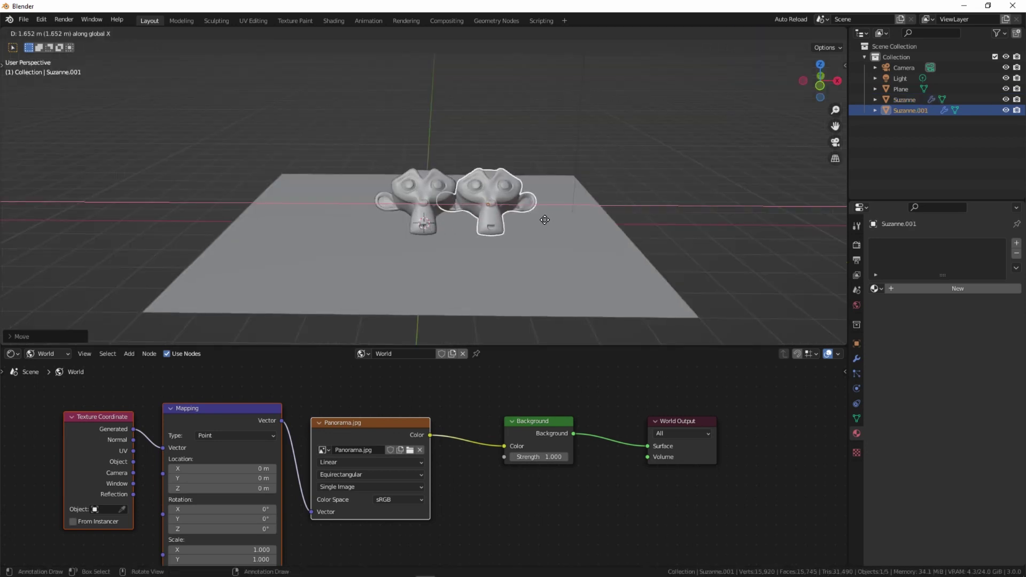
pyautogui.click(563, 212)
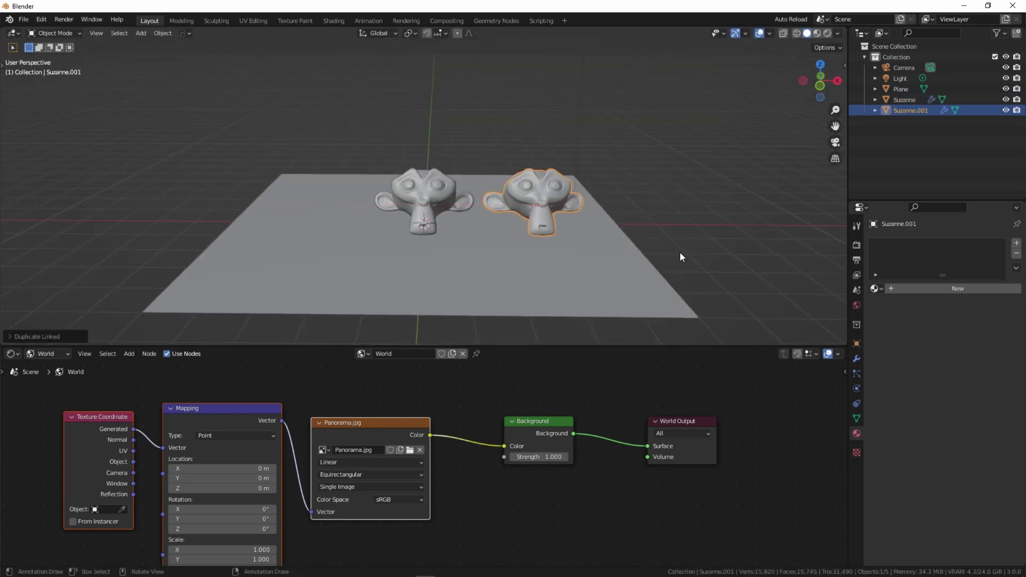
pyautogui.hotkey('alt', 'd')
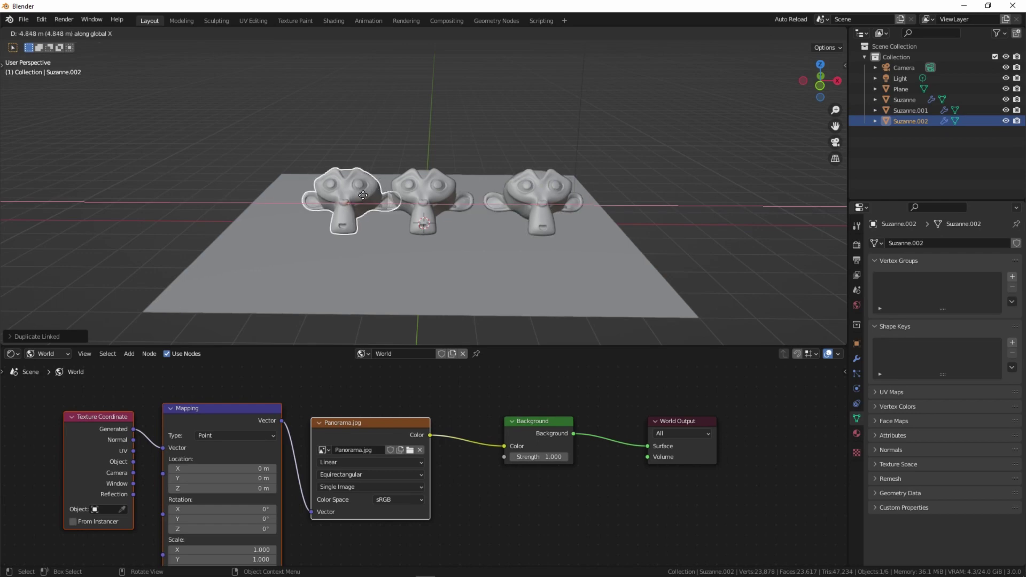
pyautogui.click(292, 203)
pyautogui.click(424, 192)
pyautogui.click(856, 433)
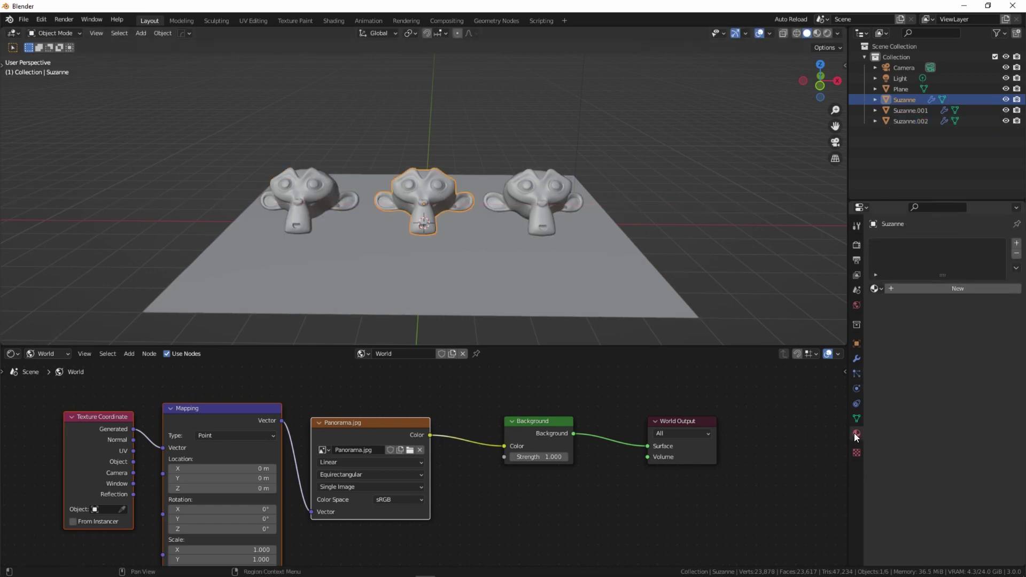
# Switch the viewport to Rendered shading, orbit around the panorama, and delete the point Light.
pyautogui.click(827, 33)
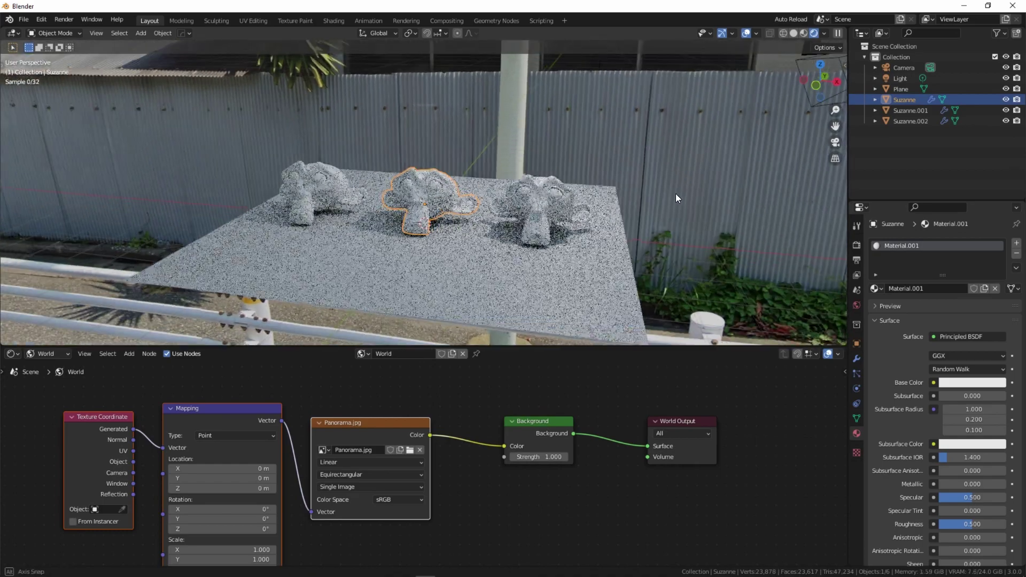
pyautogui.moveTo(695, 200); pyautogui.dragTo(769, 155, button='middle')
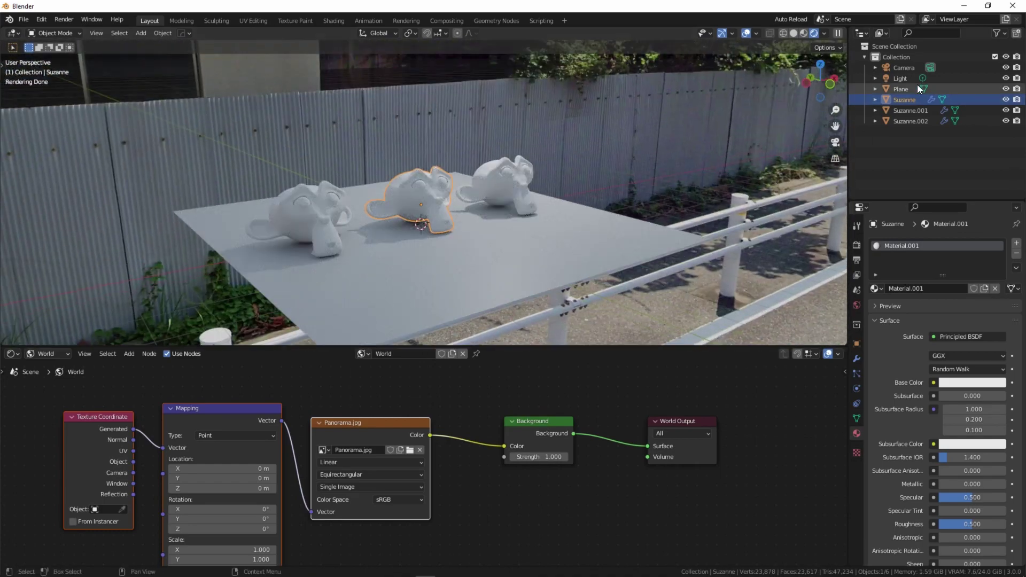
pyautogui.click(905, 78)
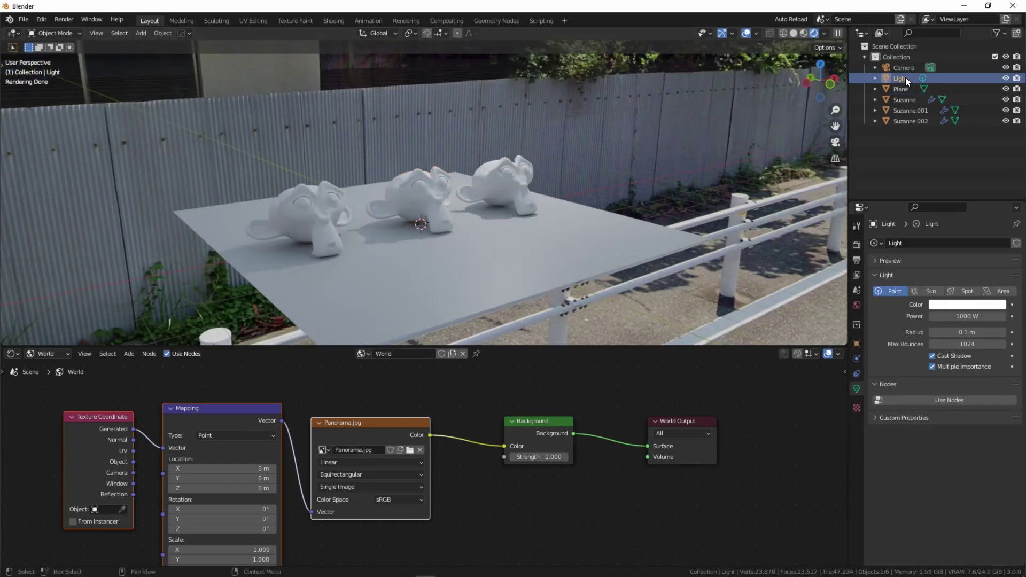
pyautogui.press('Delete')
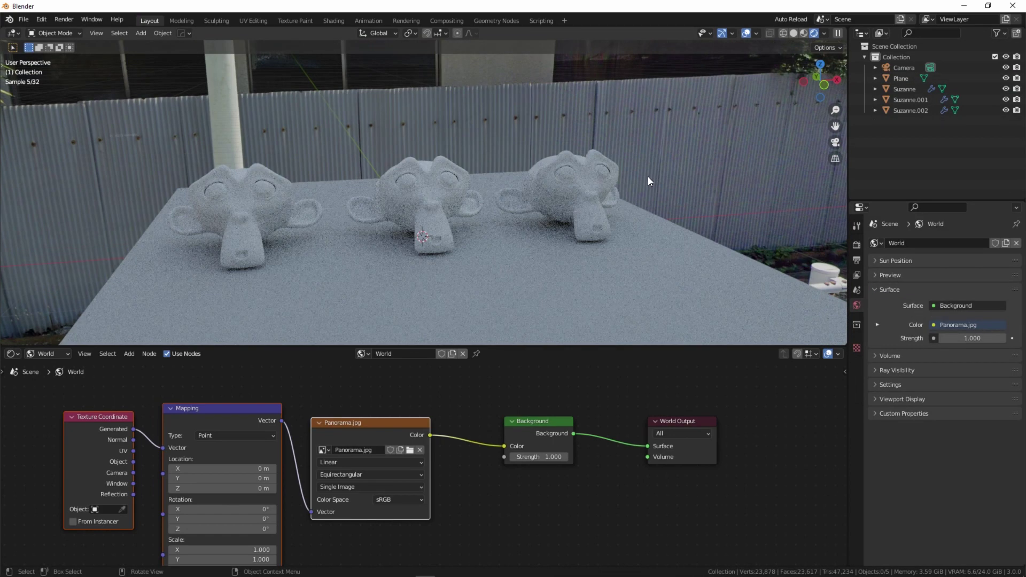
pyautogui.click(601, 209)
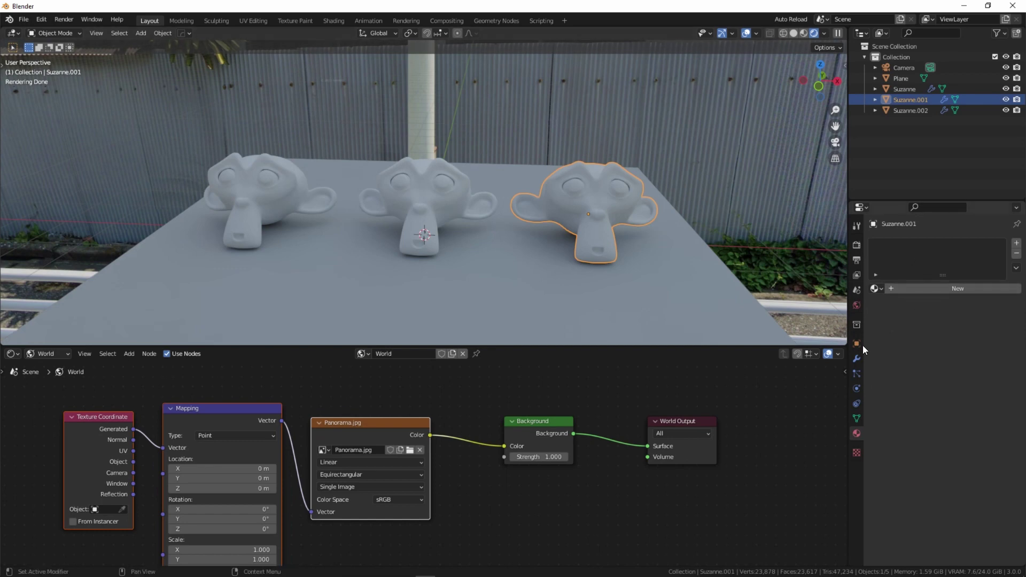
# Make the middle monkey chrome with Metallic 1 and Roughness 0.
pyautogui.click(460, 203)
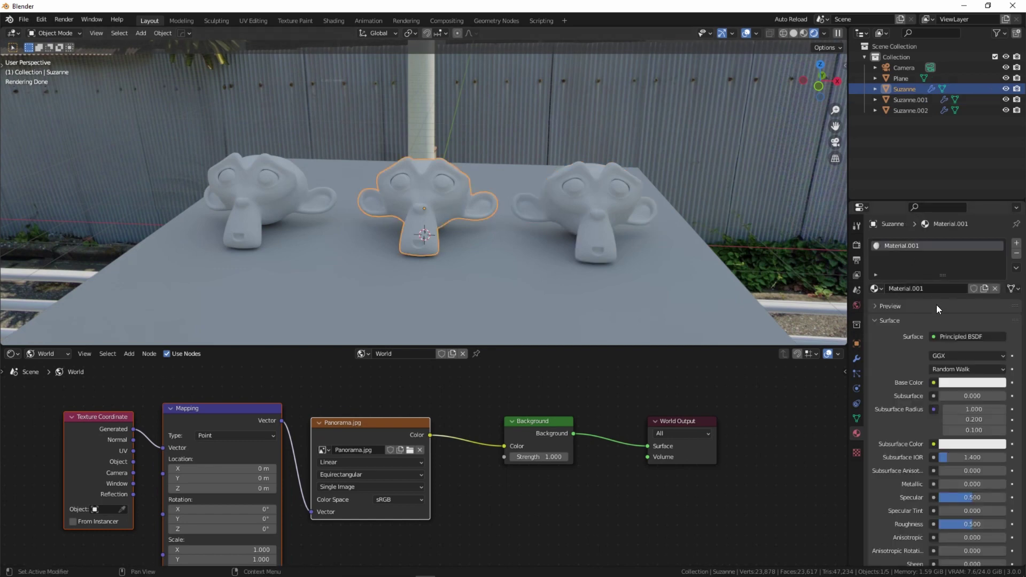
pyautogui.hotkey('ctrl', 'z')
pyautogui.hotkey('ctrl', 'shift', 'z')
pyautogui.moveTo(956, 483); pyautogui.dragTo(1005, 484)
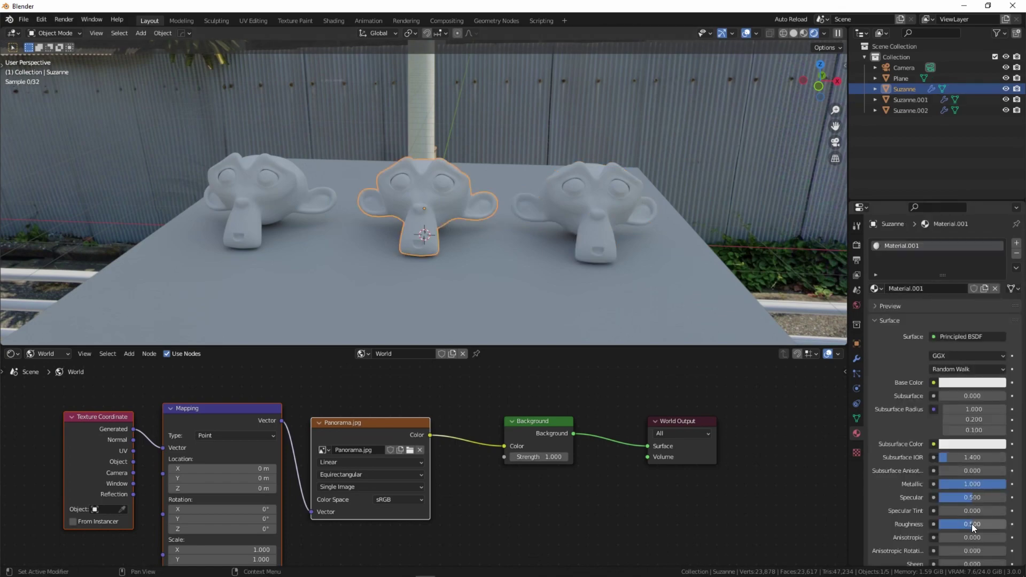
pyautogui.moveTo(973, 525); pyautogui.dragTo(935, 525)
# Give the left monkey a new glass material with Transmission 1 and Roughness 0.
pyautogui.click(298, 205)
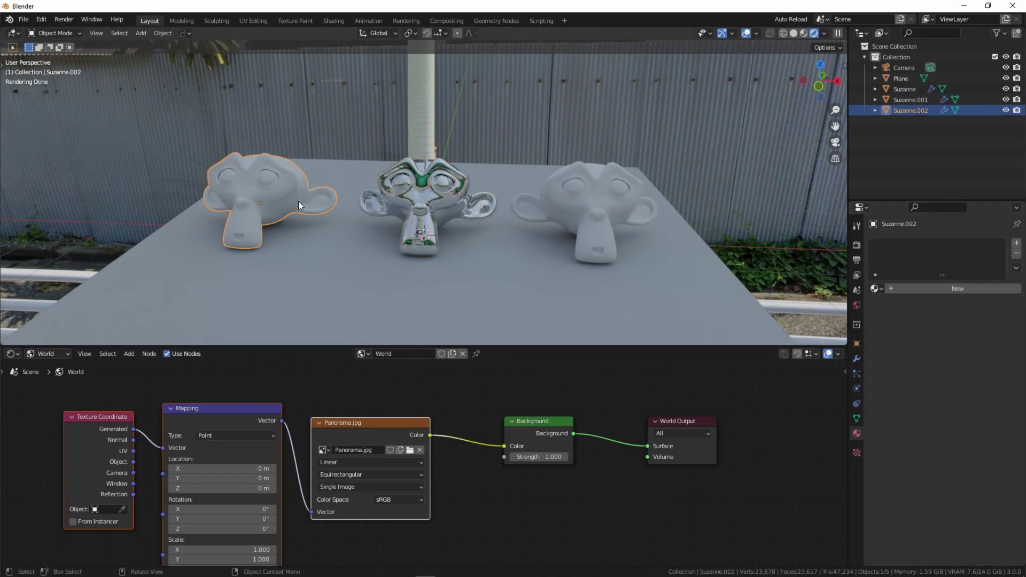
pyautogui.click(930, 287)
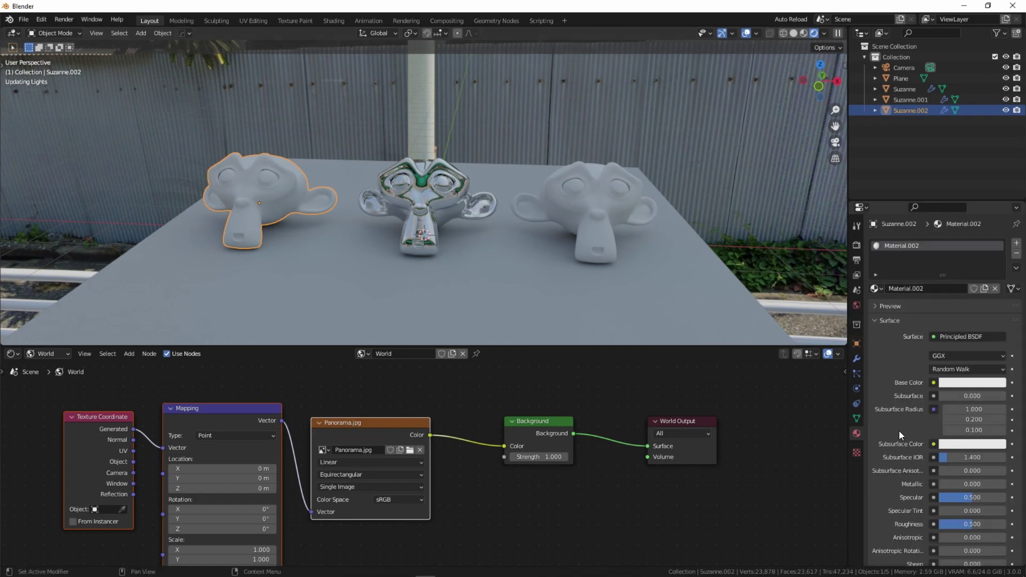
pyautogui.scroll(-9, 981, 419)
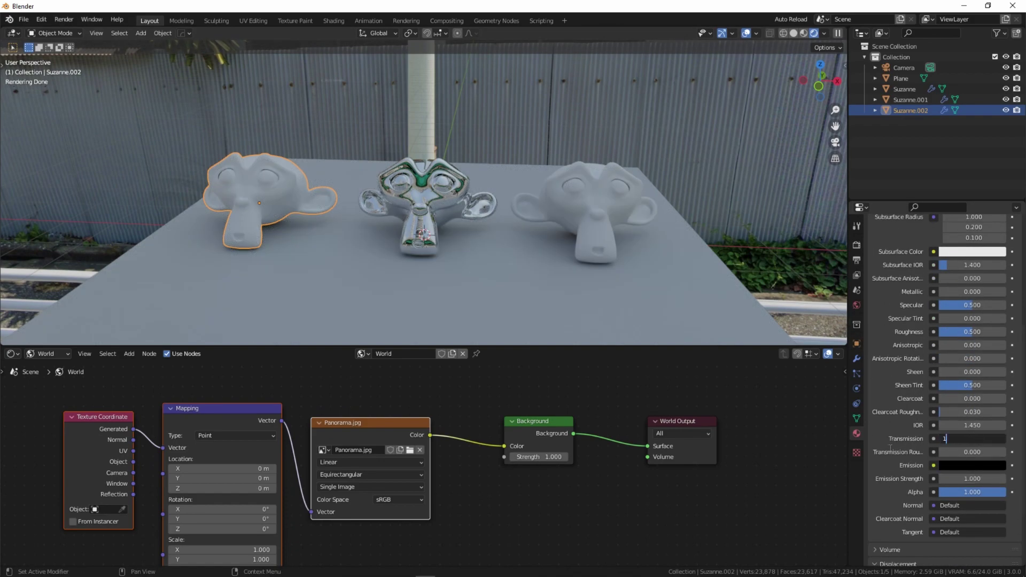
pyautogui.press('Return')
pyautogui.press('BackSpace')
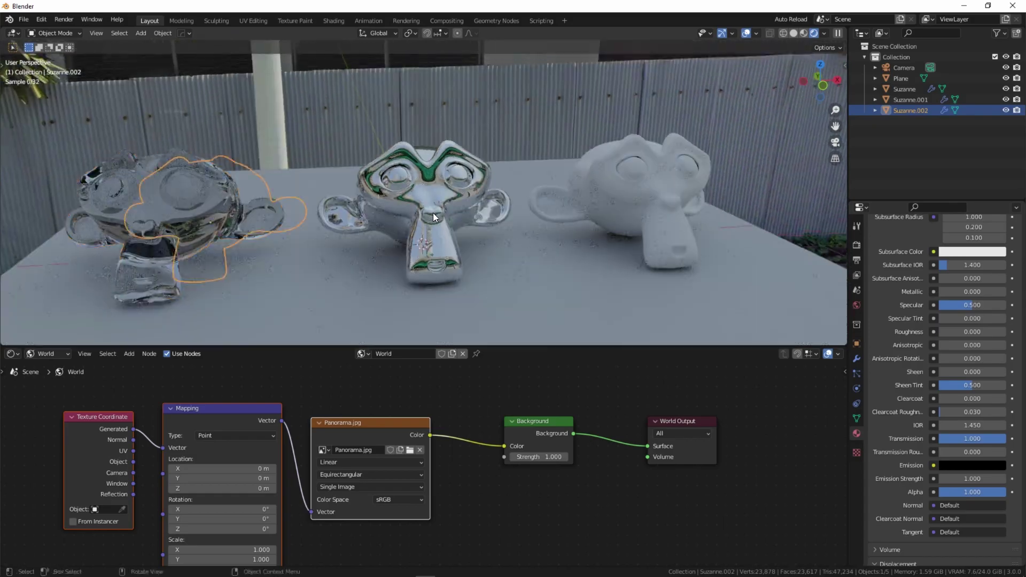
pyautogui.moveTo(433, 213); pyautogui.dragTo(514, 225, button='middle')
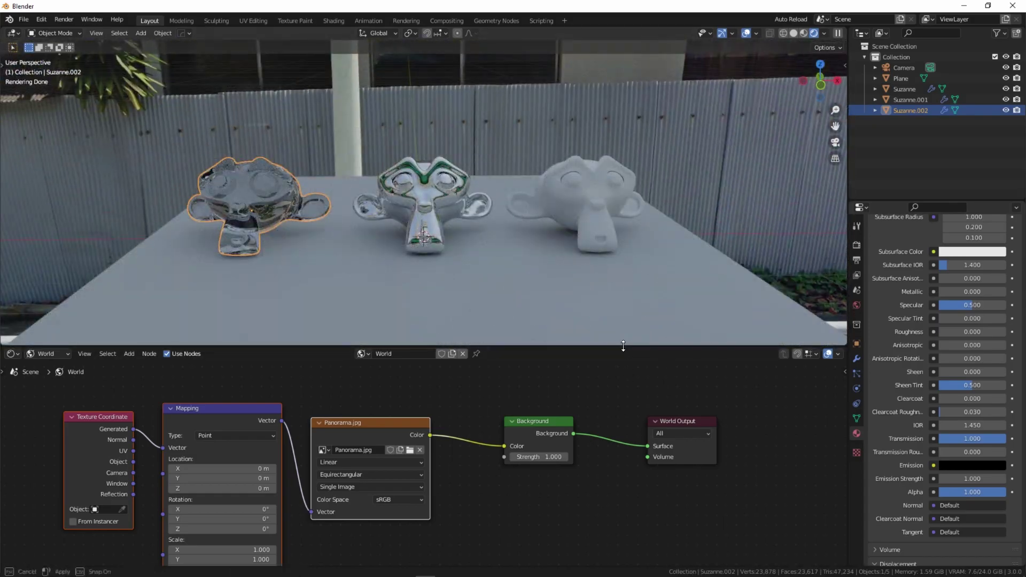
pyautogui.moveTo(625, 347); pyautogui.dragTo(625, 299)
pyautogui.moveTo(531, 219); pyautogui.dragTo(484, 373, button='middle')
# Add a Light Path node above the Background node in the World node tree.
pyautogui.scroll(-1, 386, 413)
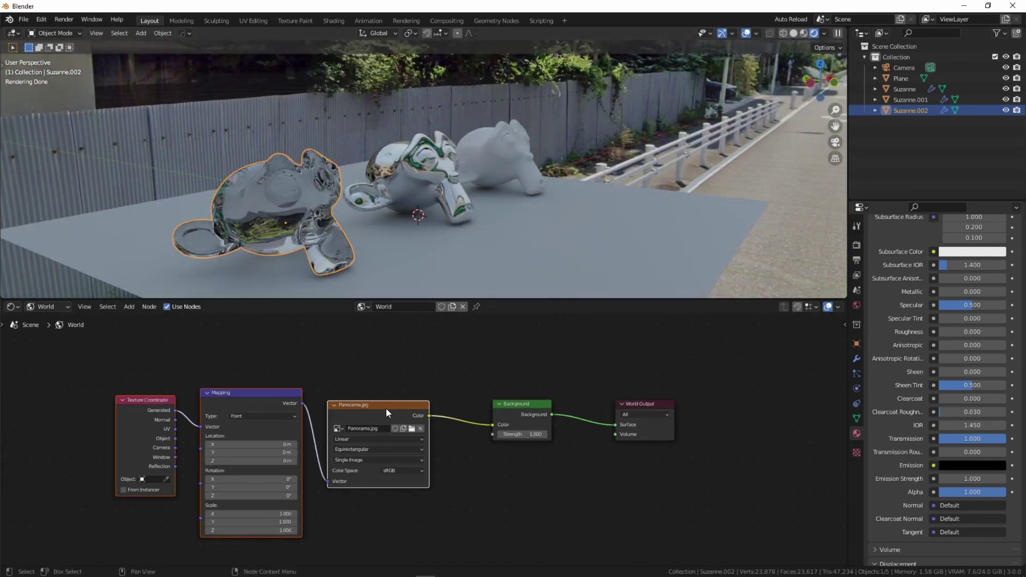
pyautogui.moveTo(588, 301); pyautogui.dragTo(556, 254)
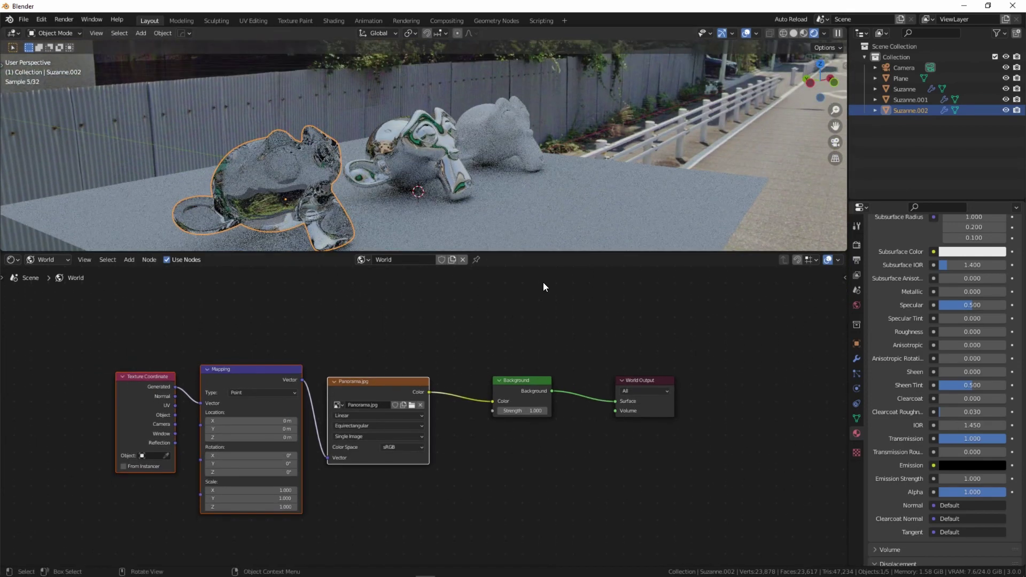
pyautogui.hotkey('shift', 'a')
pyautogui.click(496, 314)
pyautogui.write('light')
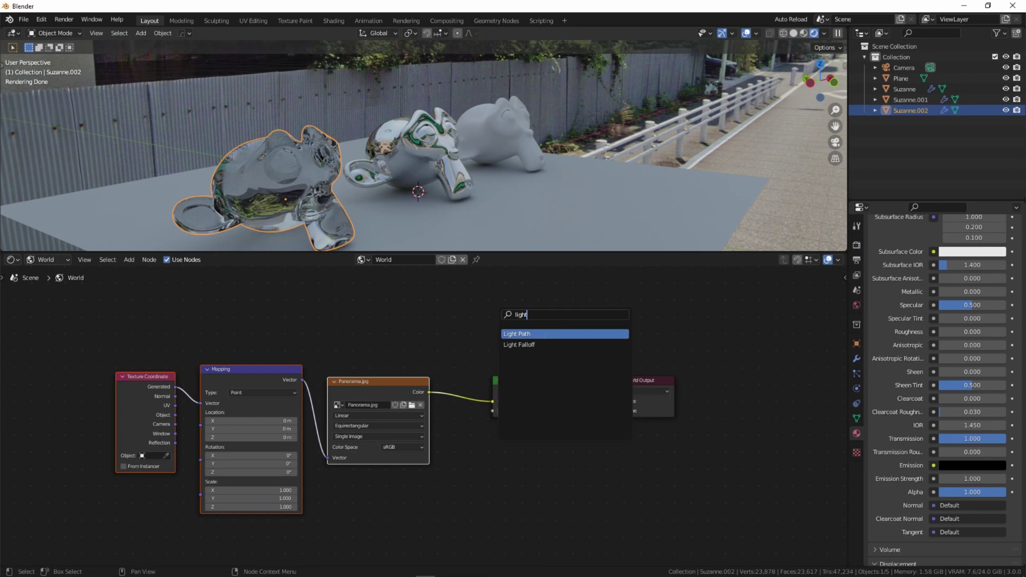
pyautogui.press('Return')
pyautogui.click(455, 322)
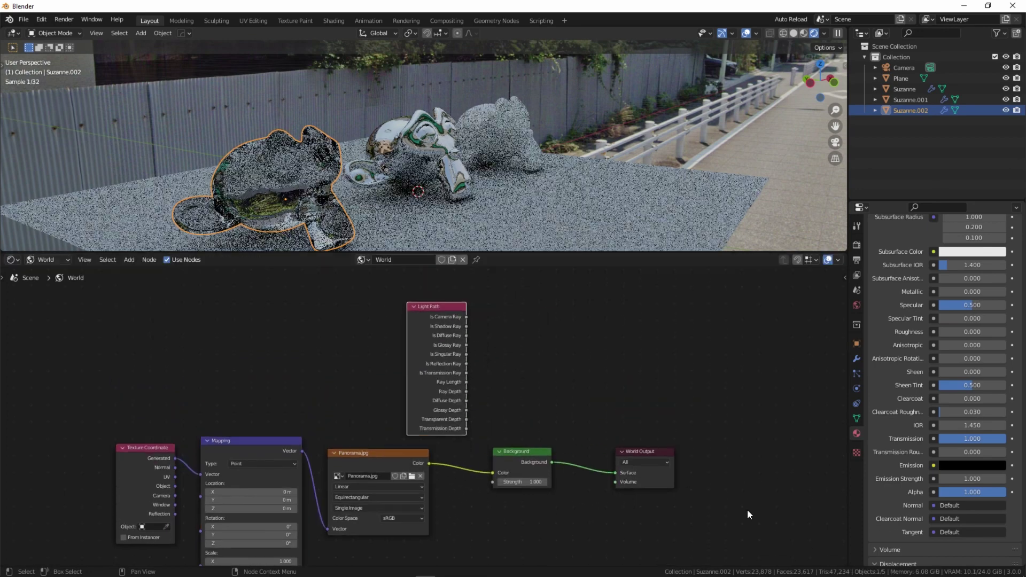
pyautogui.moveTo(540, 457); pyautogui.dragTo(535, 410, button='middle')
# Add a Mix Shader and insert it on the link just before the World Output.
pyautogui.hotkey('shift', 'a')
pyautogui.click(628, 396)
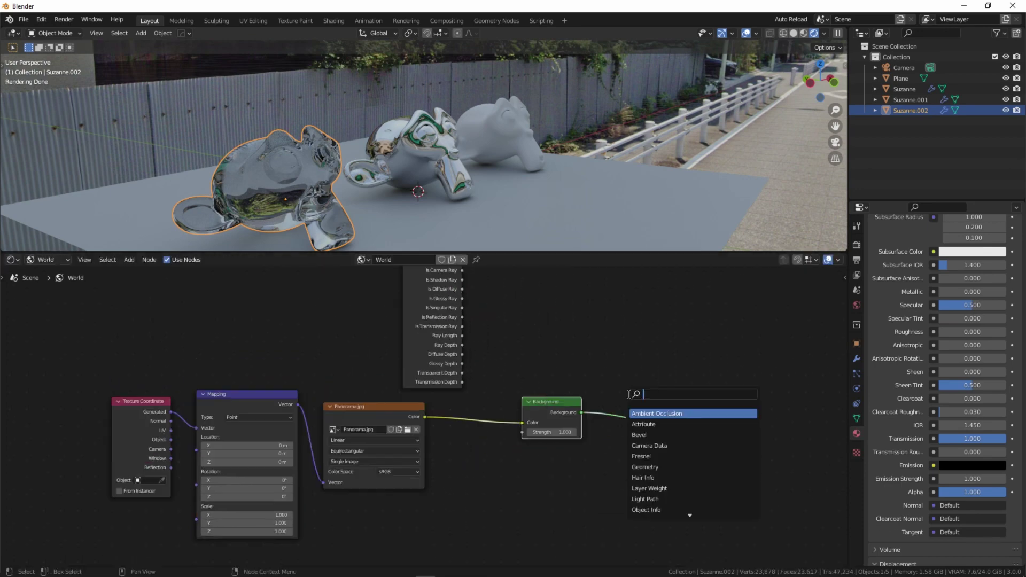
pyautogui.write('mix')
pyautogui.press('Down')
pyautogui.press('Return')
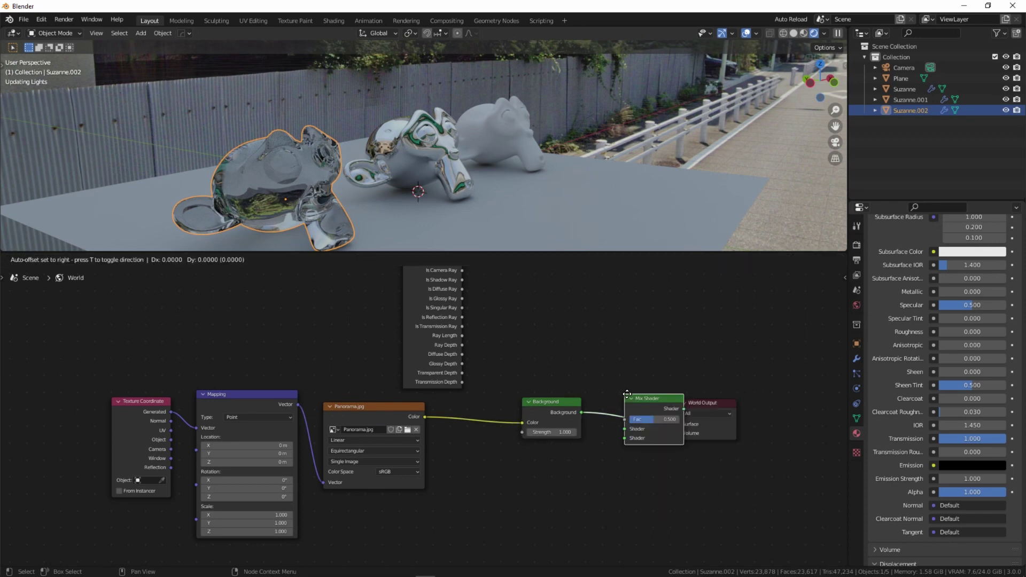
pyautogui.click(628, 395)
# Duplicate the panorama image and Background nodes, feeding the Mapping output into the copied image.
pyautogui.scroll(-1, 599, 400)
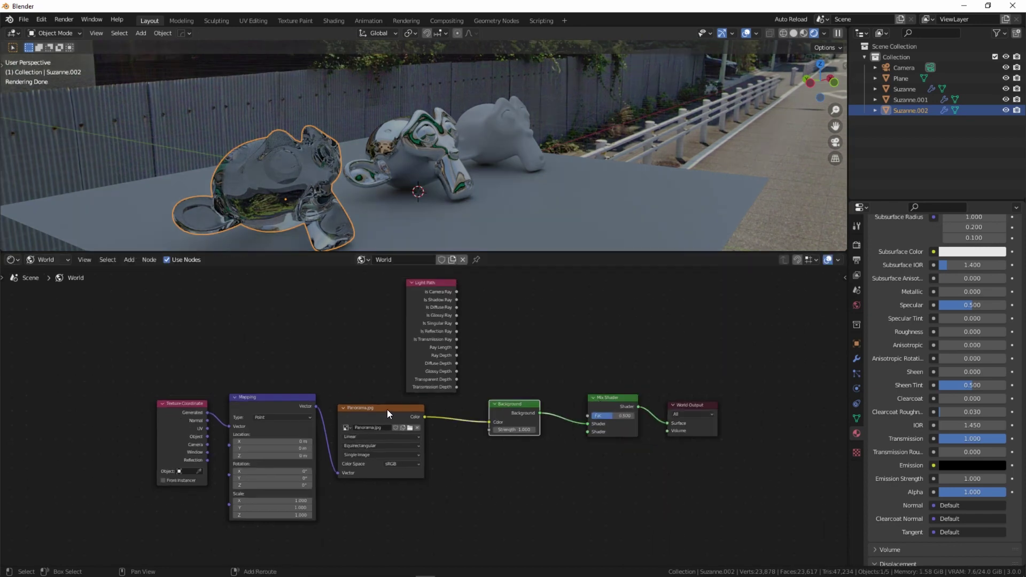
pyautogui.click(388, 410)
pyautogui.hotkey('shift', 'd')
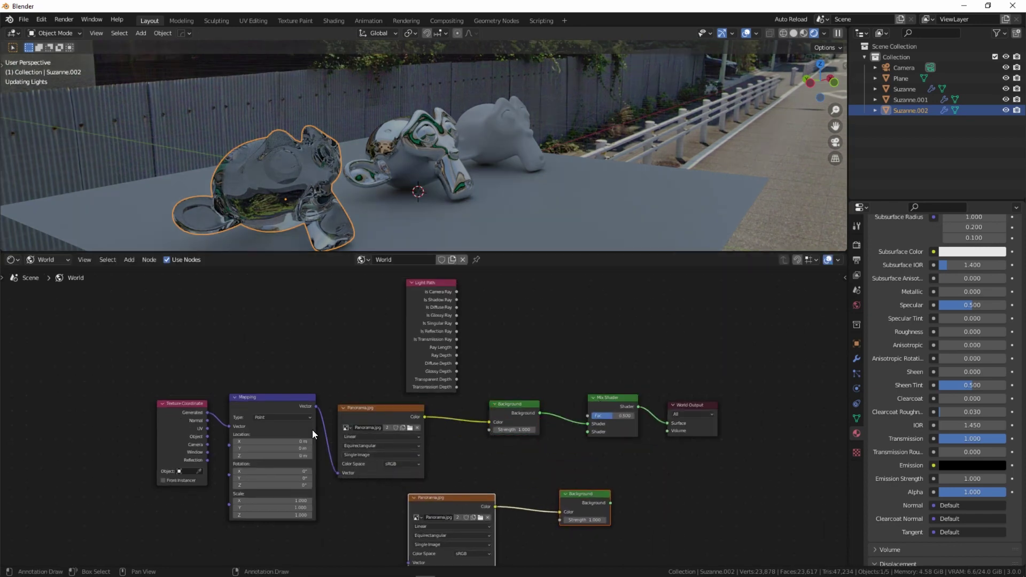
pyautogui.moveTo(315, 407); pyautogui.dragTo(410, 491)
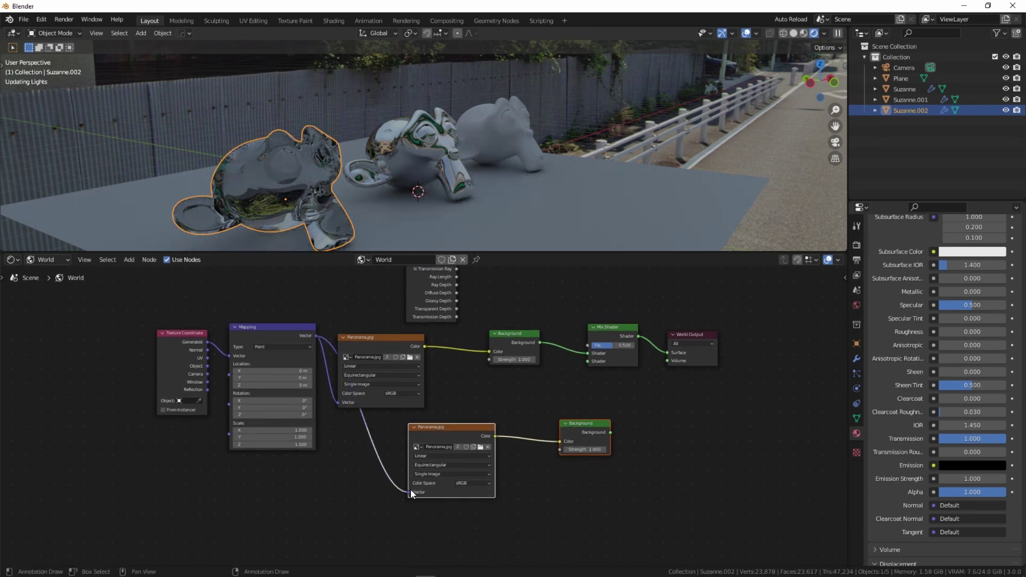
# Load Panorama-4K-Fake.hdr into the copied image node, plug it into the mix, and drive Fac with Is Camera Ray.
pyautogui.click(481, 447)
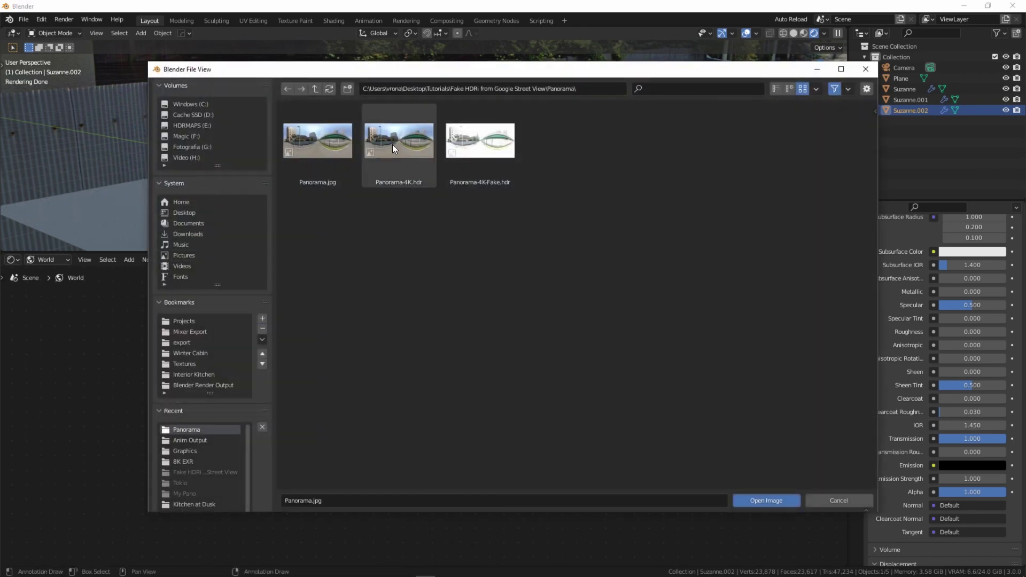
pyautogui.doubleClick(476, 155)
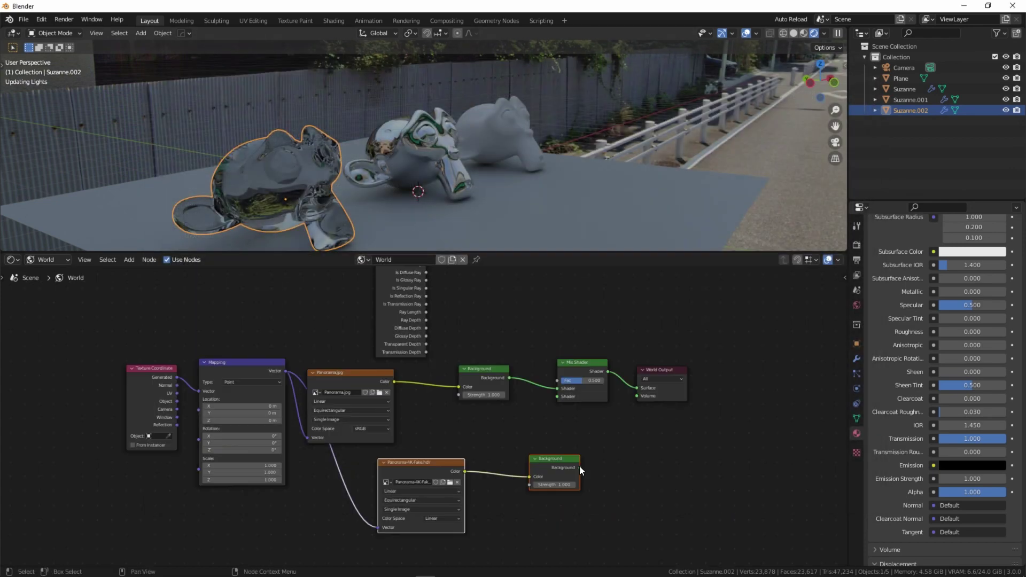
pyautogui.moveTo(579, 466); pyautogui.dragTo(561, 412)
pyautogui.moveTo(560, 459); pyautogui.dragTo(536, 454)
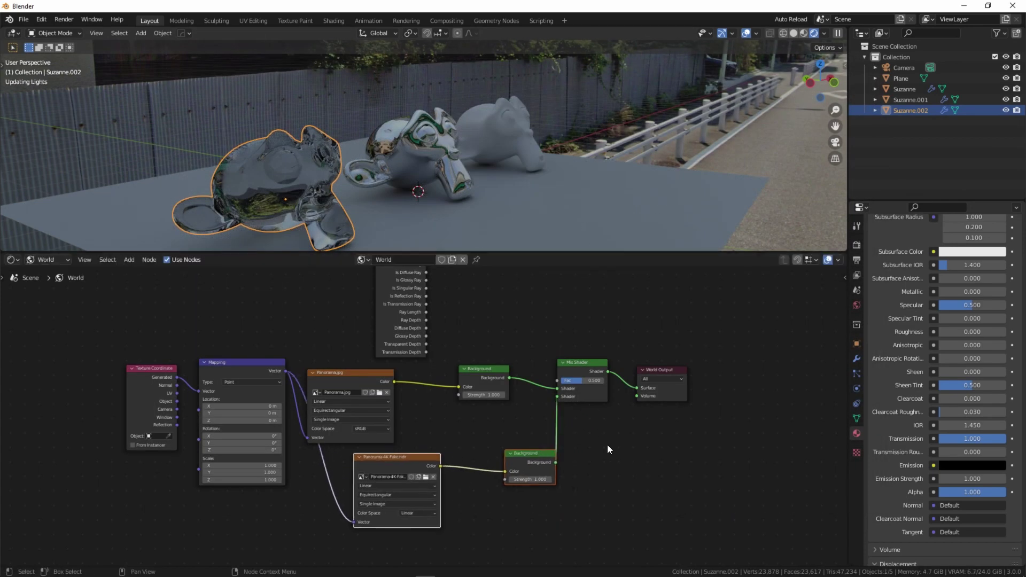
pyautogui.moveTo(607, 445); pyautogui.dragTo(636, 493, button='middle')
pyautogui.moveTo(441, 292); pyautogui.dragTo(574, 416)
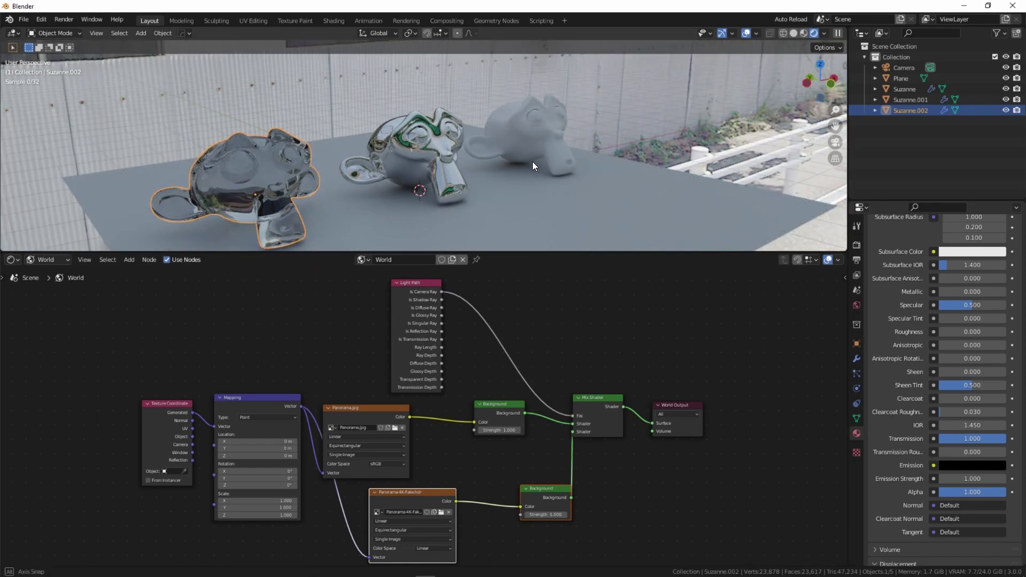
# Swap the branches so the fake HDR feeds the Mix Shader's first input and Panorama.jpg the second.
pyautogui.moveTo(533, 162); pyautogui.dragTo(448, 160, button='middle')
pyautogui.scroll(1, 569, 429)
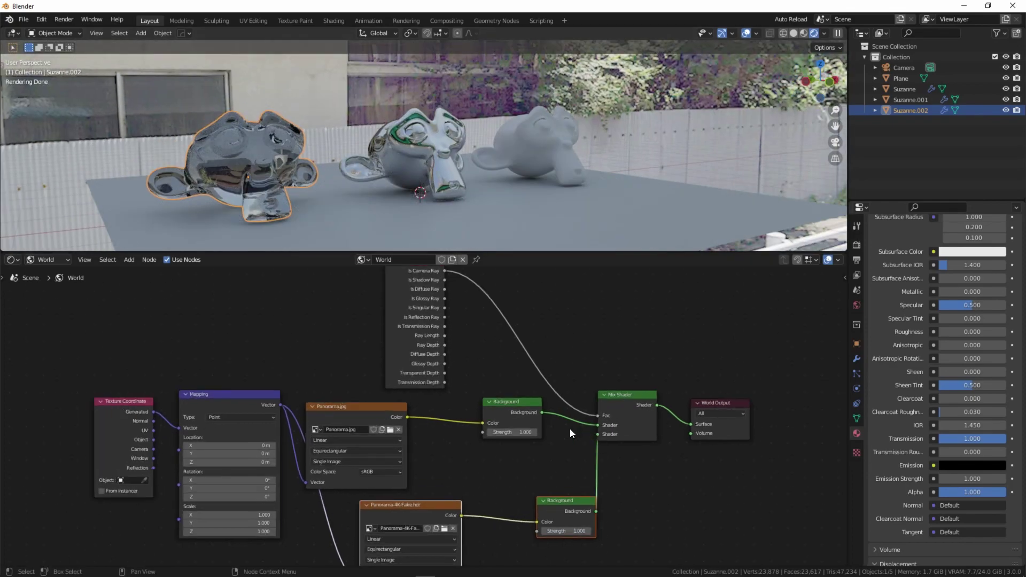
pyautogui.press('g')
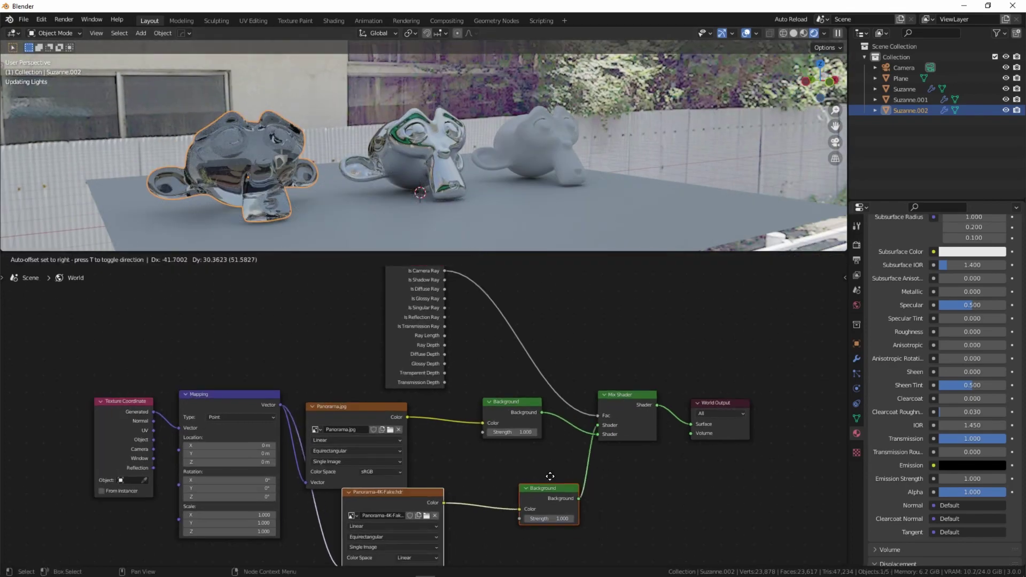
pyautogui.click(555, 387)
pyautogui.moveTo(511, 402); pyautogui.dragTo(540, 503)
pyautogui.moveTo(367, 412); pyautogui.dragTo(353, 527)
pyautogui.scroll(-1, 353, 526)
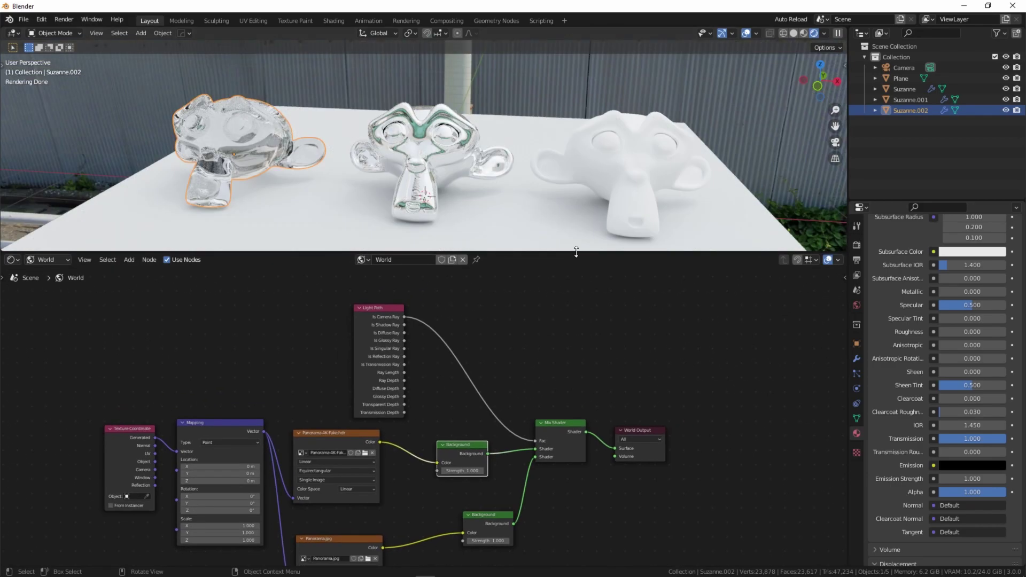
pyautogui.moveTo(576, 252); pyautogui.dragTo(566, 327)
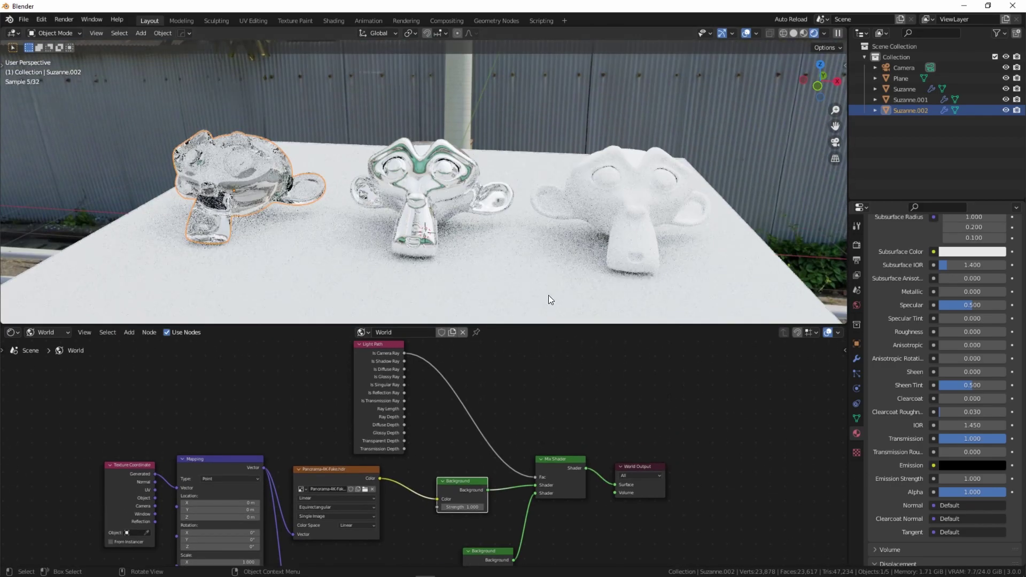
pyautogui.click(548, 295)
pyautogui.moveTo(470, 215); pyautogui.dragTo(547, 200, button='middle')
# In Photoshop, undo the previous sun dab and set the foreground white to +11 stops.
pyautogui.hotkey('alt', 'Tab')
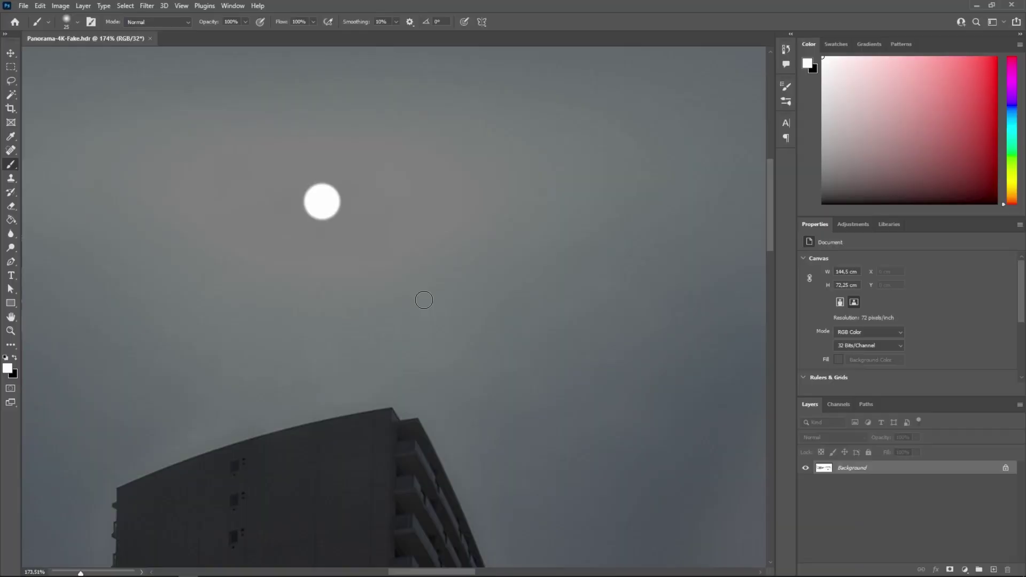
pyautogui.hotkey('ctrl', 'z')
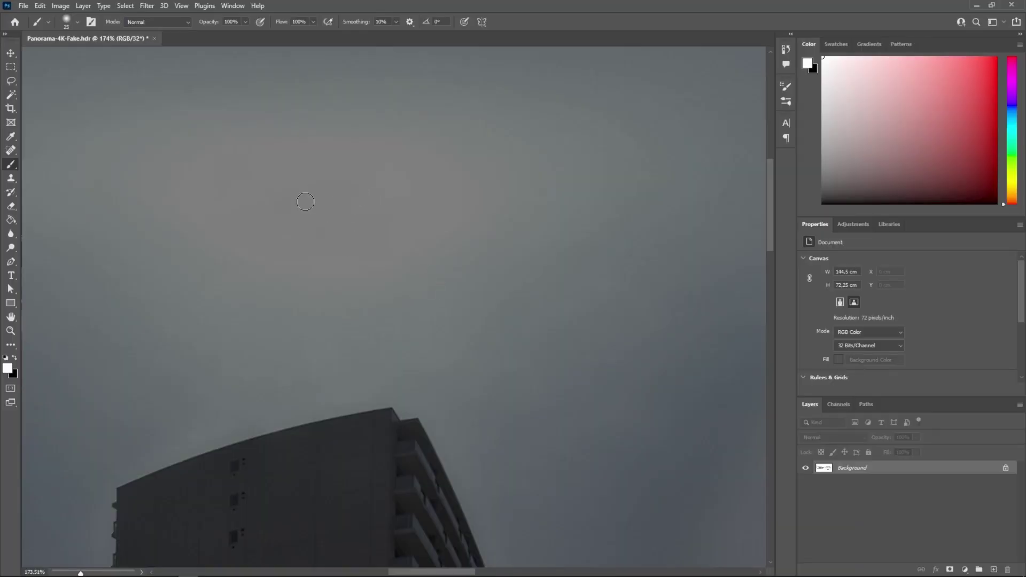
pyautogui.click(7, 367)
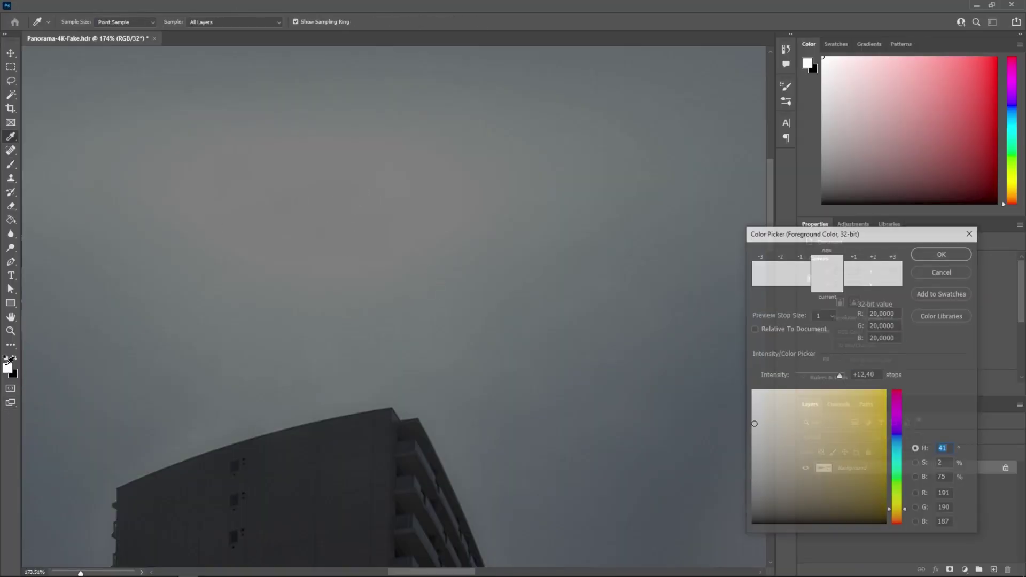
pyautogui.write('1')
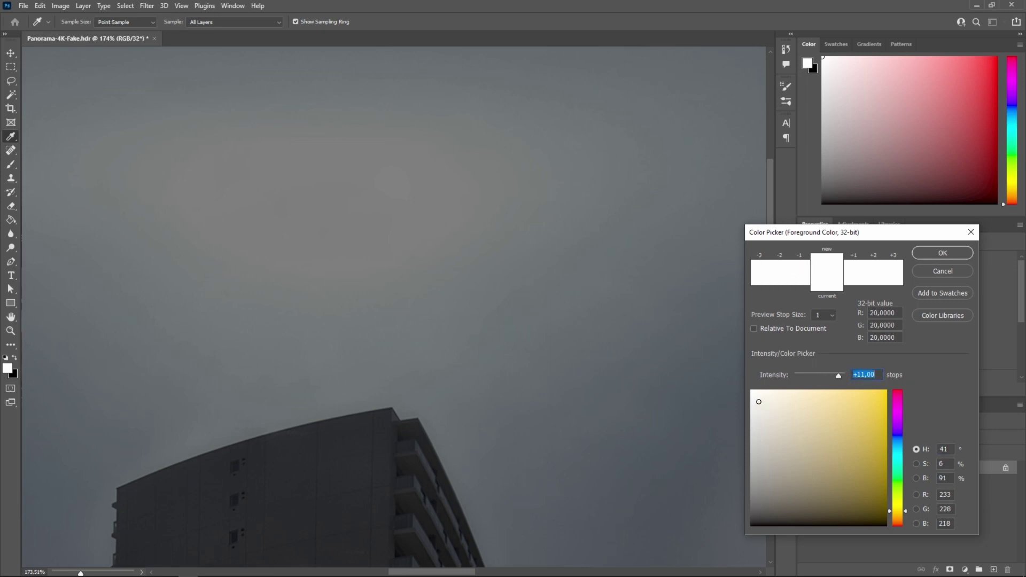
pyautogui.press('Return')
# Paint a harder-edged sun spot in the panorama sky, then return to Blender.
pyautogui.press('b')
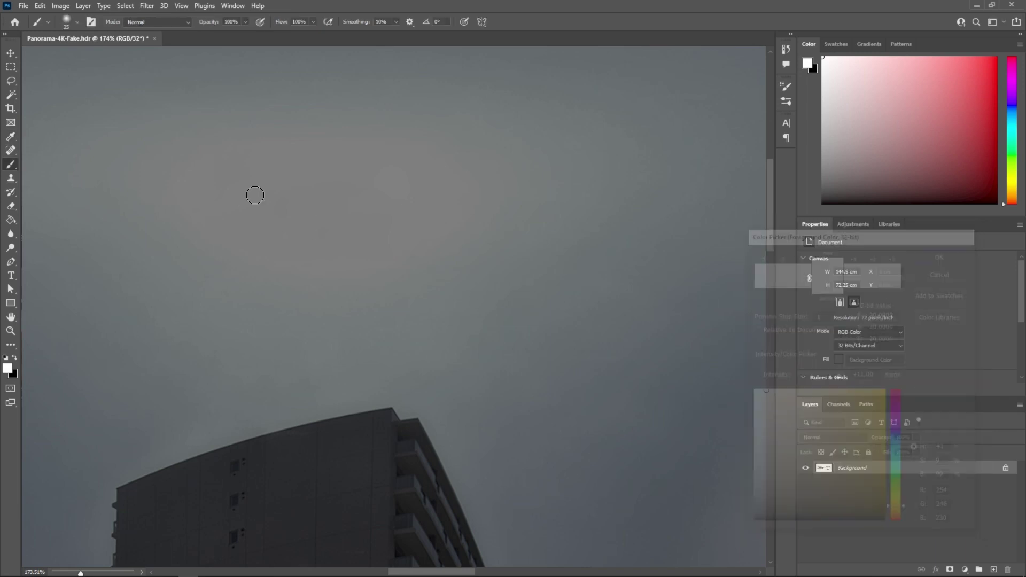
pyautogui.rightClick(322, 202)
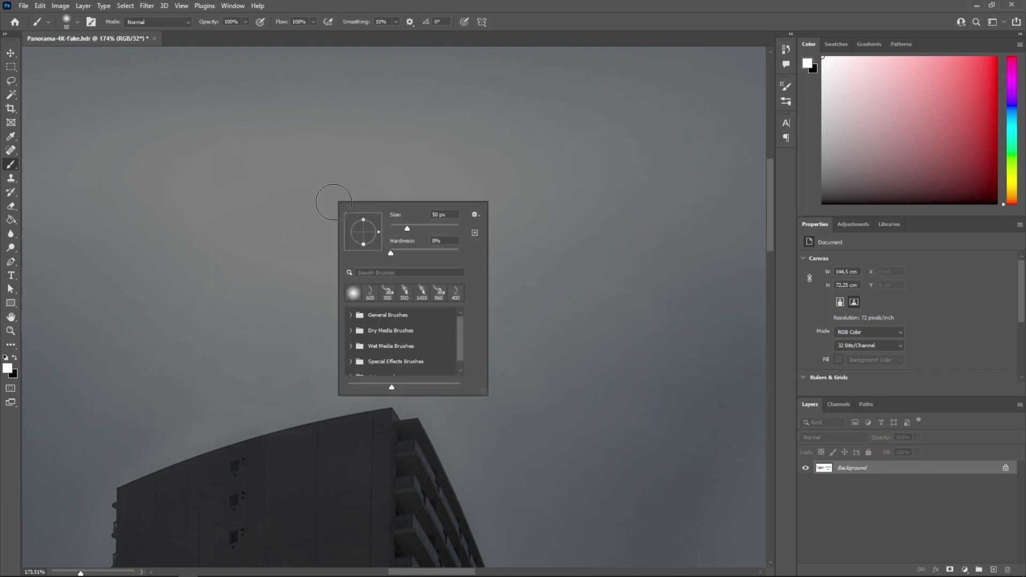
pyautogui.moveTo(397, 254); pyautogui.dragTo(427, 254)
pyautogui.press('Return')
pyautogui.click(318, 201)
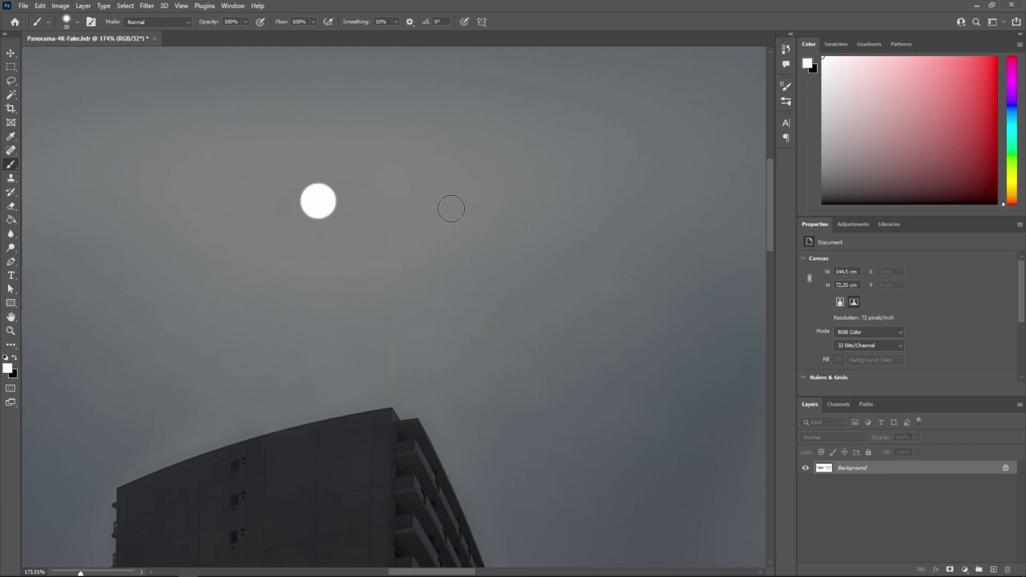
pyautogui.hotkey('alt', 'Tab')
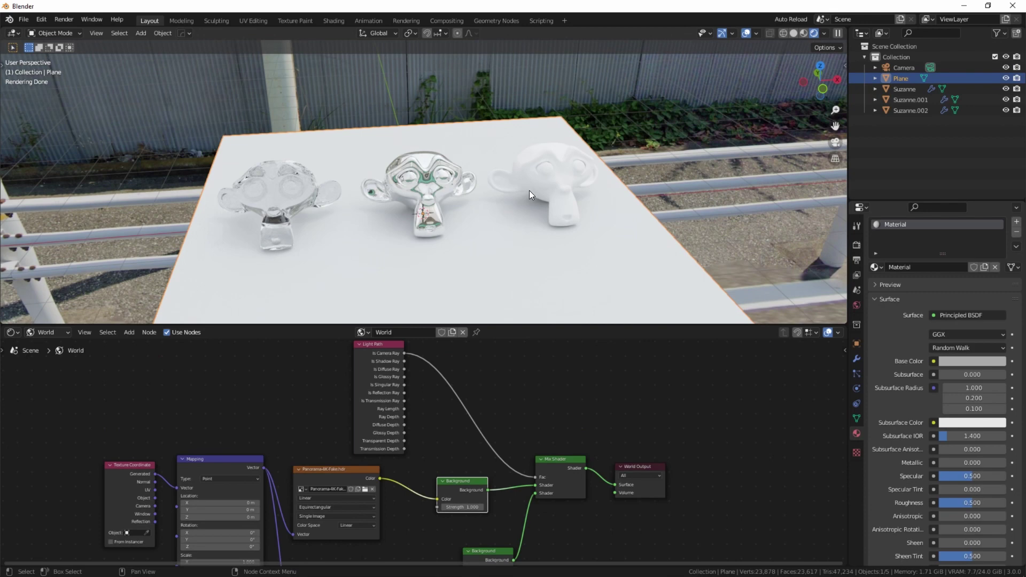
# Reload the Photoshop-edited images and wire the Panorama.jpg Background node into World Output's Surface.
pyautogui.click(791, 19)
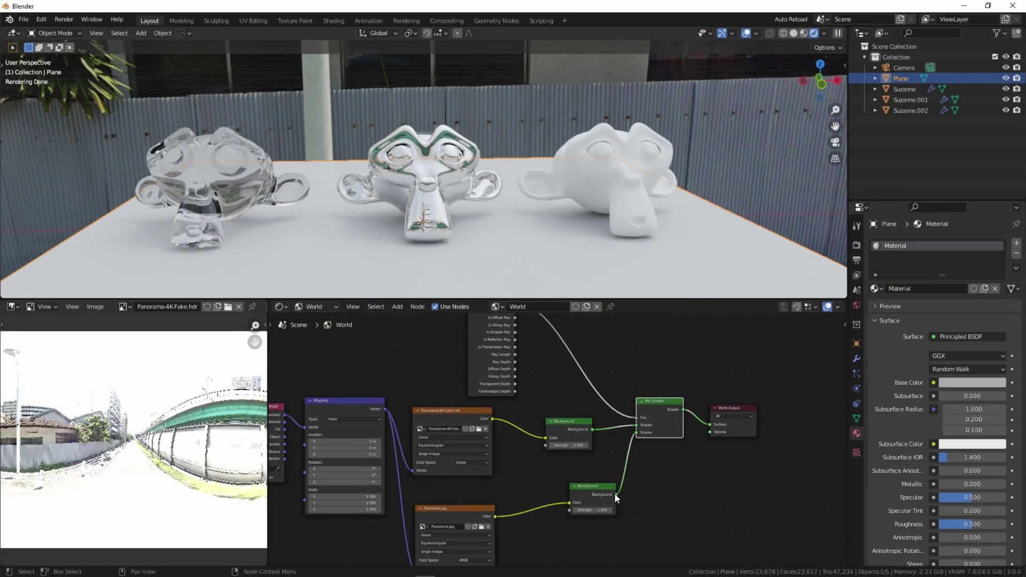
pyautogui.moveTo(615, 494); pyautogui.dragTo(792, 437)
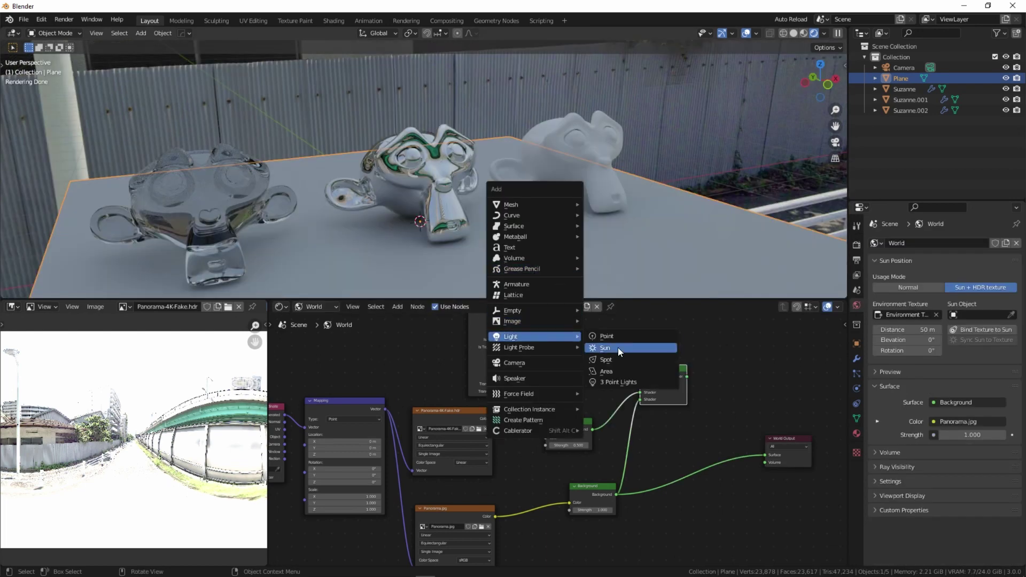
# Add a Sun lamp synced to the panorama's sun spot, with strength 2 and a 3.63° angle.
pyautogui.click(618, 347)
pyautogui.click(1011, 315)
pyautogui.click(898, 89)
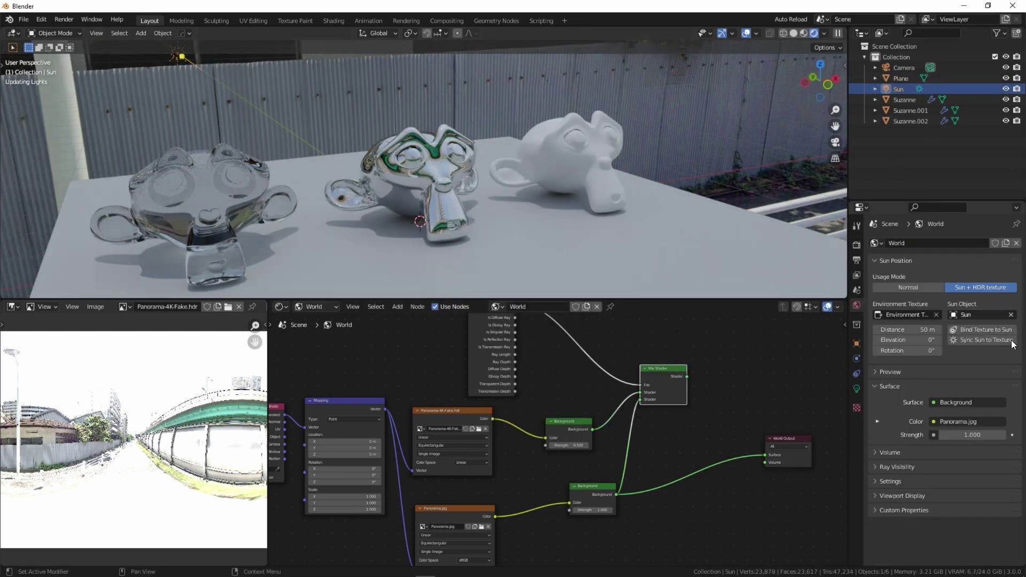
pyautogui.click(986, 340)
pyautogui.scroll(-3, 487, 94)
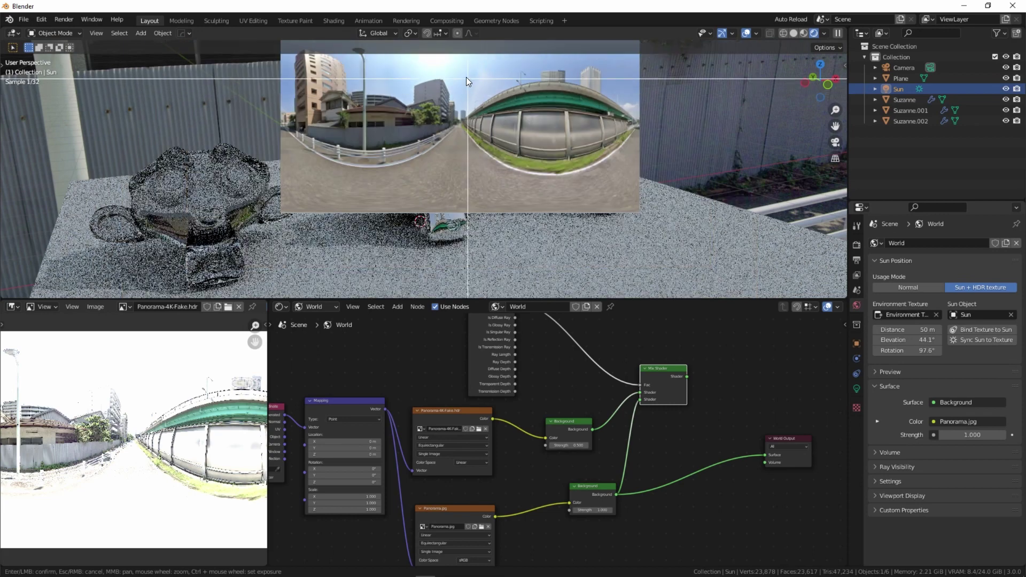
pyautogui.scroll(-3, 429, 116)
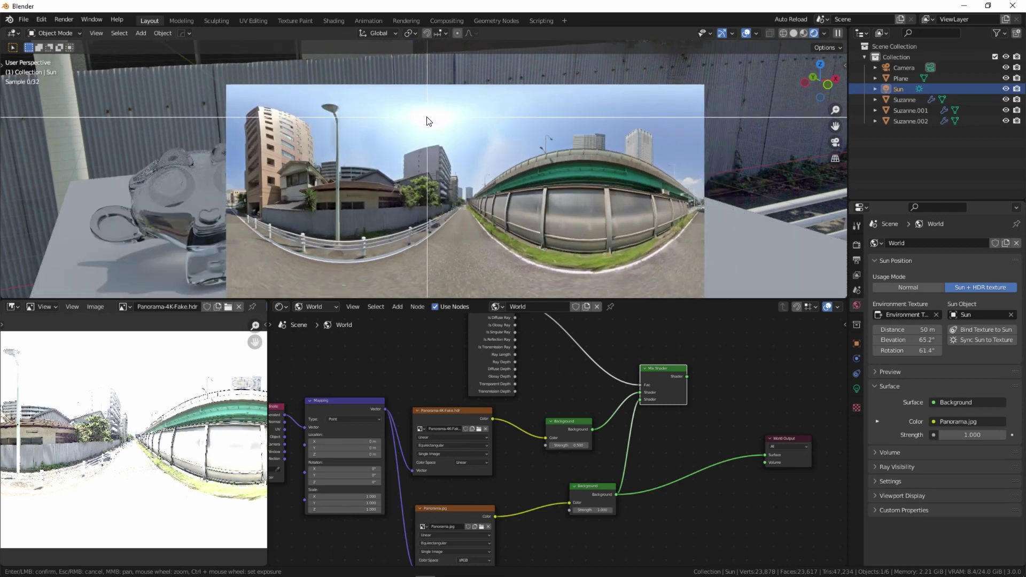
pyautogui.click(427, 117)
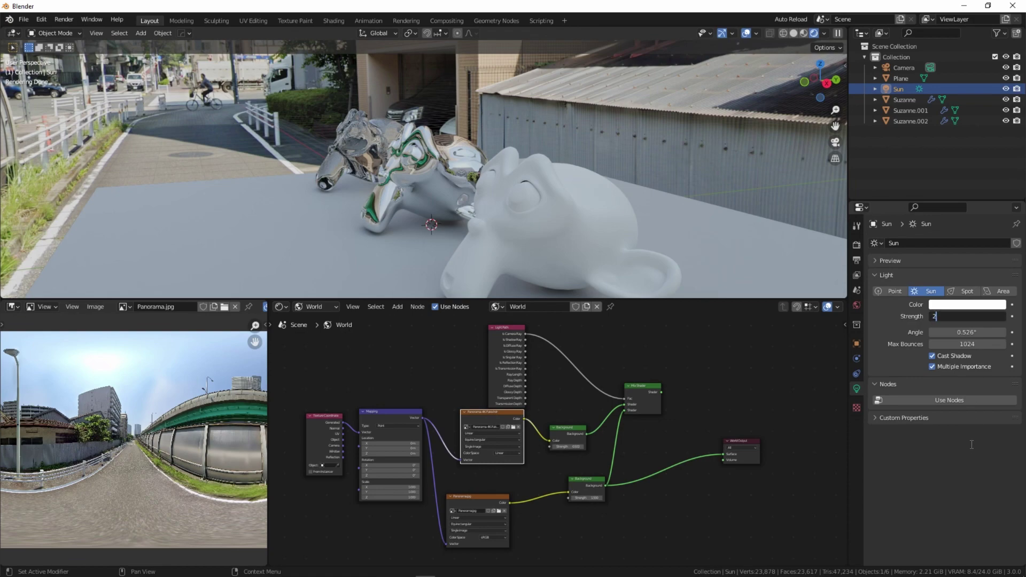
pyautogui.press('Return')
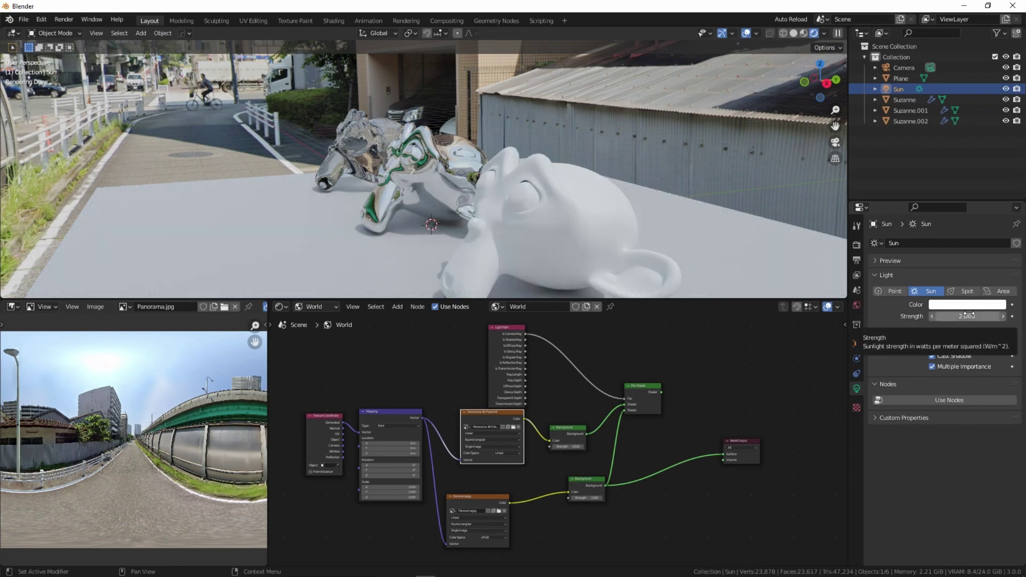
pyautogui.moveTo(968, 332); pyautogui.dragTo(940, 332)
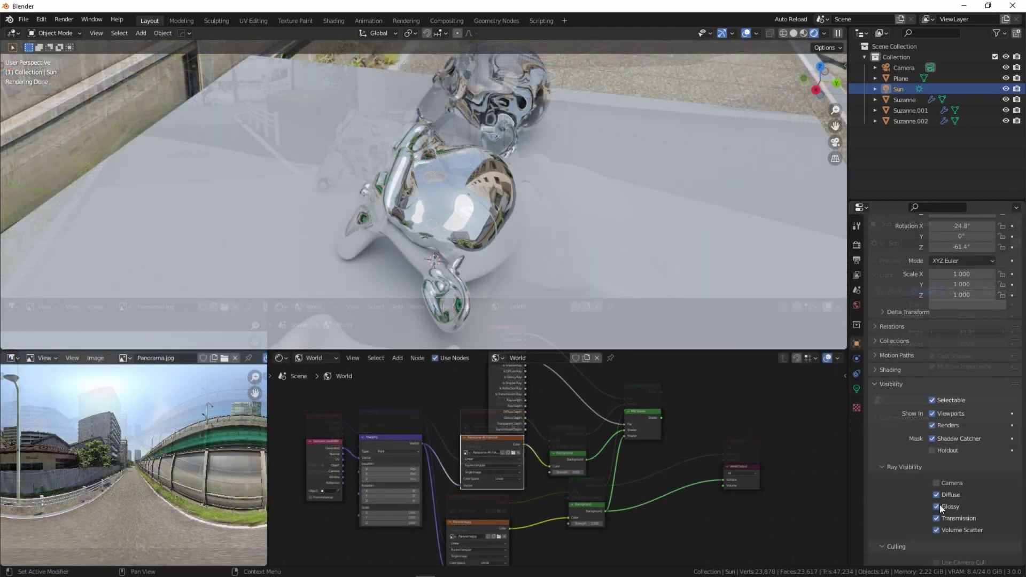
# Turn off Glossy ray visibility on the Sun and orbit around the monkeys to check reflections.
pyautogui.click(939, 505)
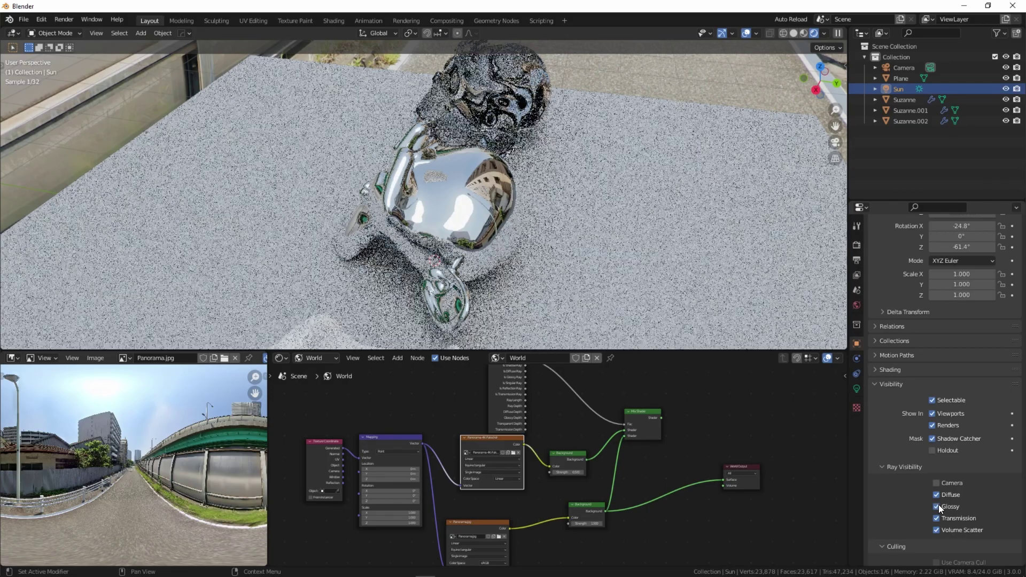
pyautogui.moveTo(640, 202)
pyautogui.mouseDown(button='middle')
pyautogui.moveTo(627, 195)
pyautogui.moveTo(721, 178)
pyautogui.moveTo(557, 216)
pyautogui.moveTo(653, 205)
pyautogui.mouseUp(button='middle')
pyautogui.moveTo(578, 203); pyautogui.dragTo(625, 301, button='middle')
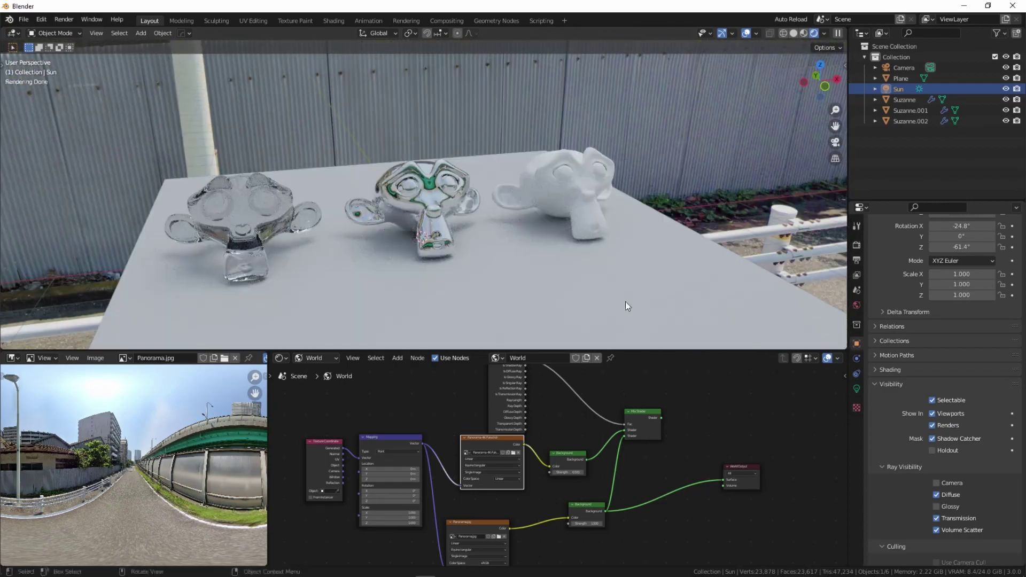